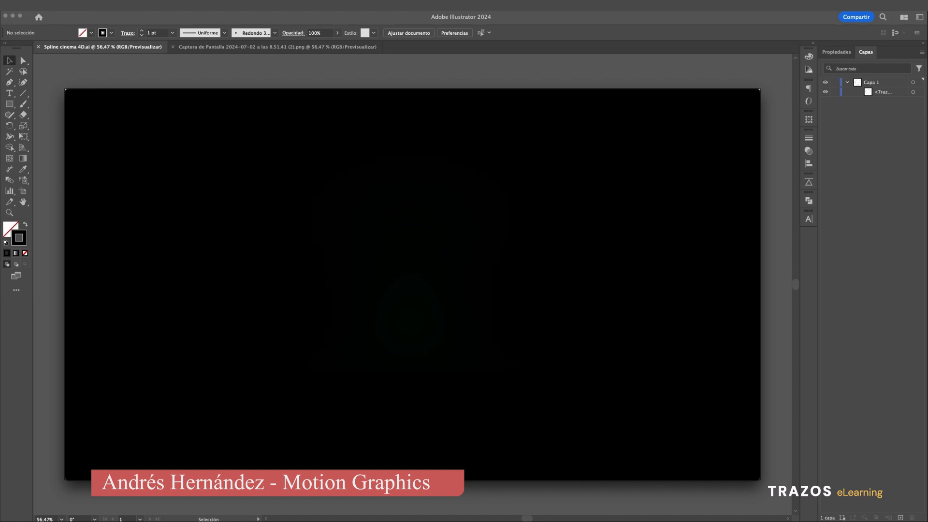
Play the bollocks!.mov reference animation and close its preview window.
mouse_move(661, 283)
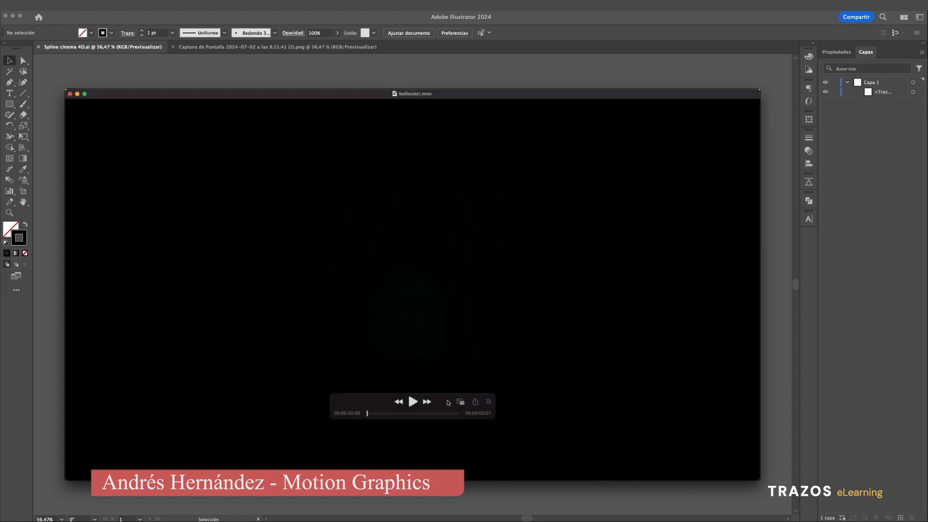
left_click(413, 402)
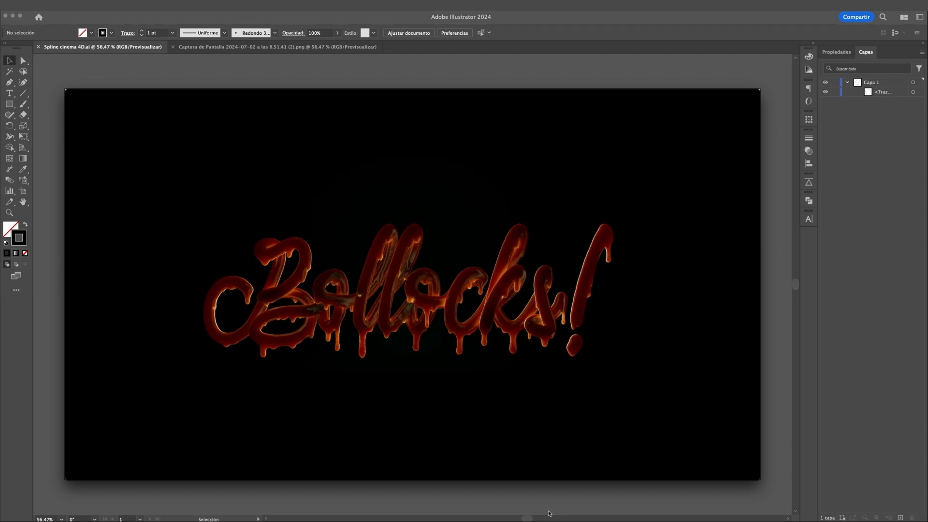
mouse_move(534, 435)
left_click(70, 95)
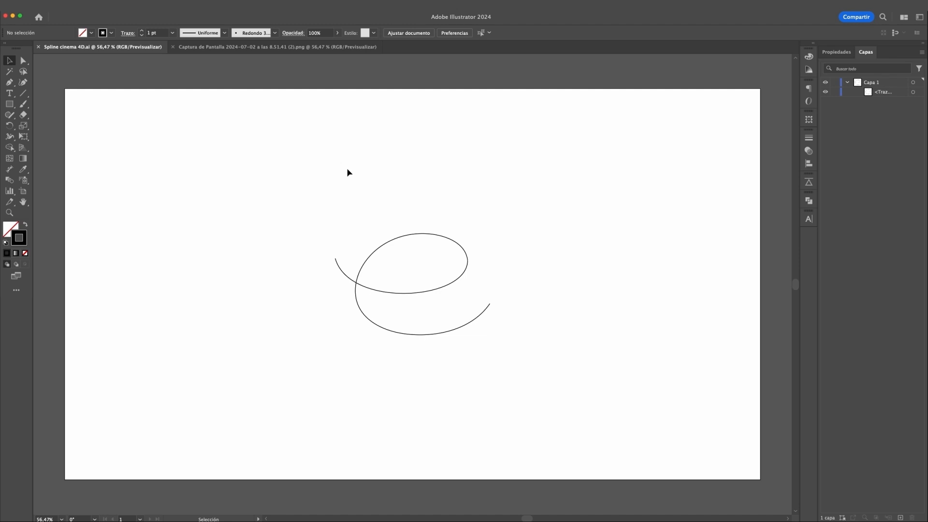
Draw a small looping e-shaped stroke about 169 px wide and 114 px high near the artboard's upper-left corner with the Paintbrush.
left_click(356, 289)
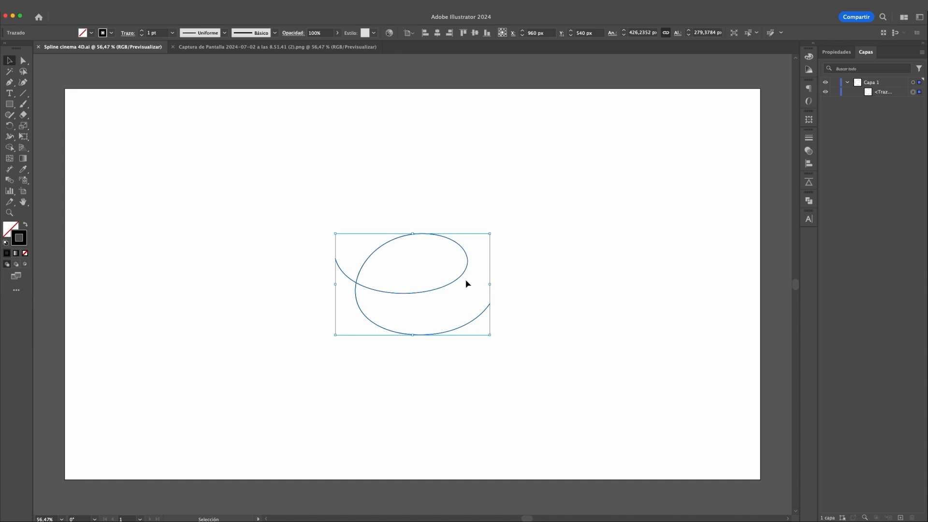
left_click(343, 171)
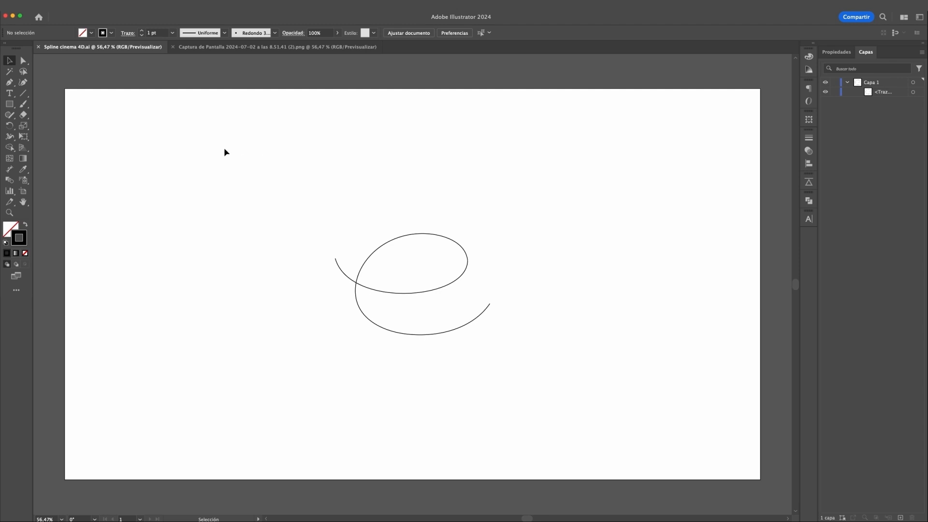
key("b")
mouse_move(118, 140)
left_mouse_down()
mouse_move(135, 150)
mouse_move(171, 120)
mouse_move(133, 131)
mouse_move(179, 160)
left_mouse_up()
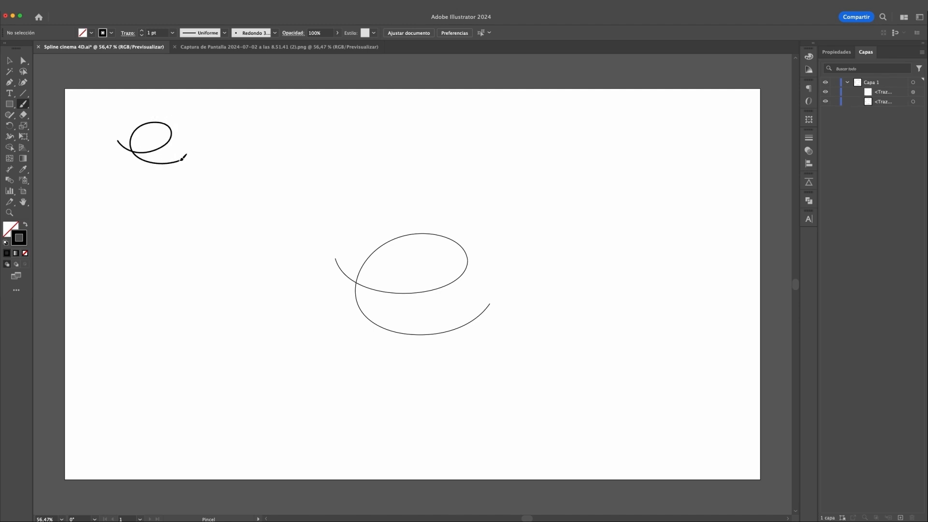
Smooth the small e-shaped stroke by redrawing over its uneven curve sections with the Paintbrush.
key("v")
left_click_drag(105, 112, 241, 205)
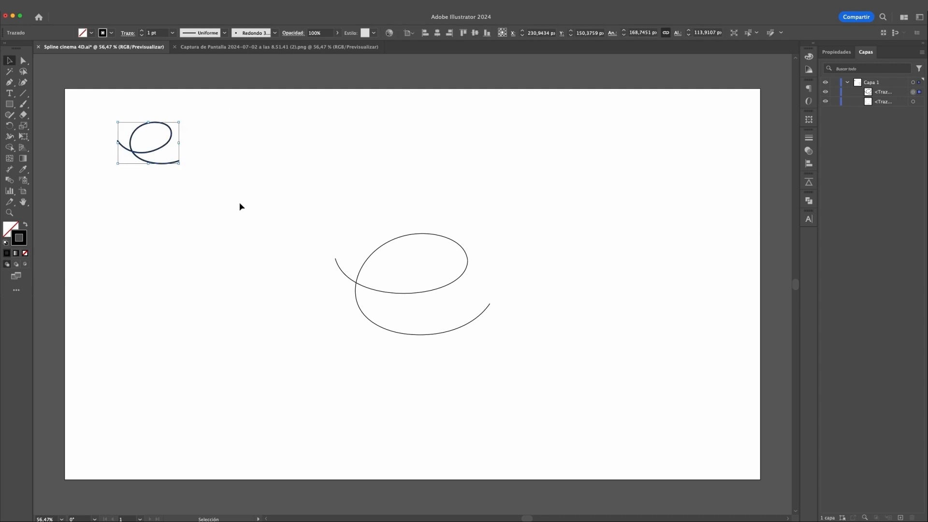
key("a")
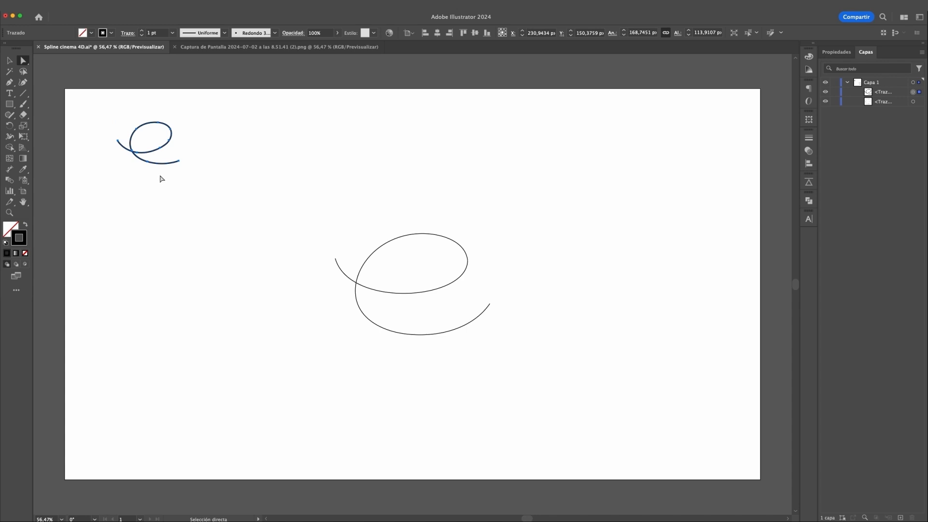
key("super+1")
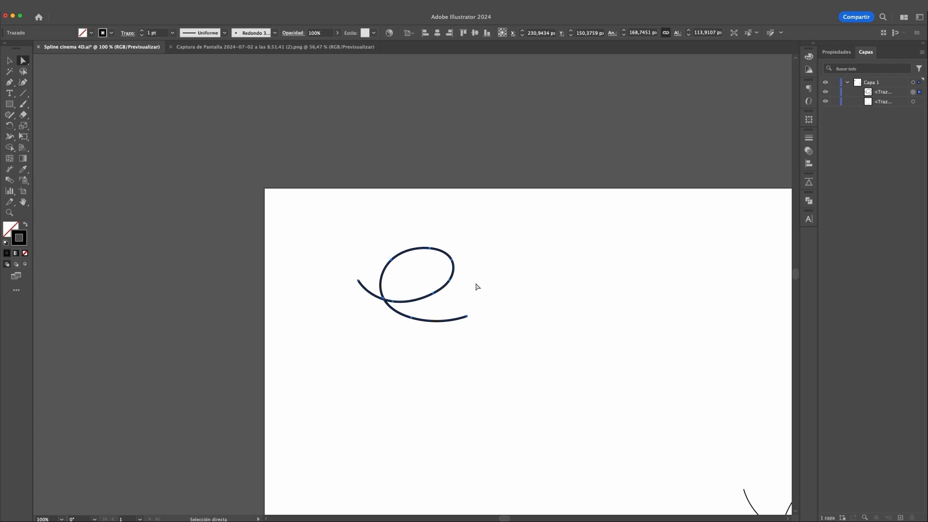
key("b")
mouse_move(450, 259)
left_mouse_down()
mouse_move(421, 247)
mouse_move(390, 259)
mouse_move(450, 271)
mouse_move(437, 292)
left_mouse_up()
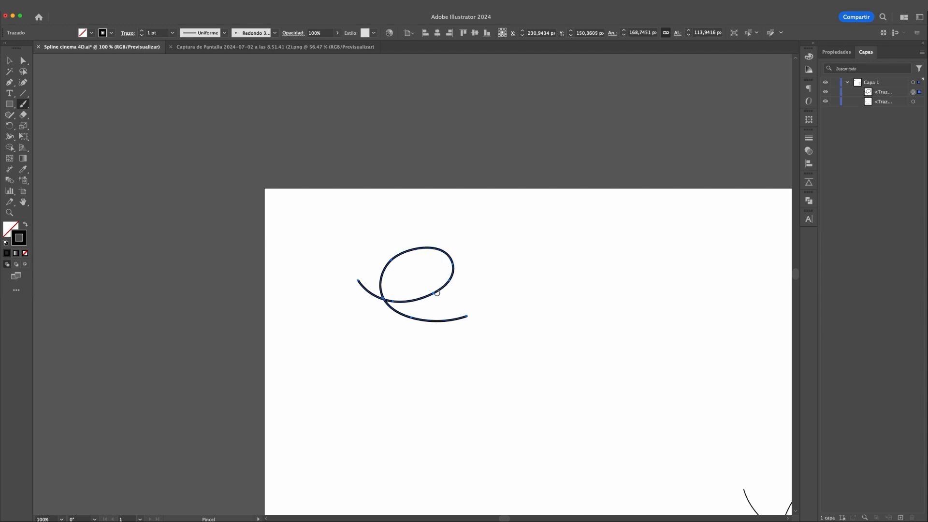
mouse_move(450, 255)
left_mouse_down("alt")
mouse_move(438, 290)
mouse_move(419, 298)
mouse_move(448, 284)
mouse_move(381, 300)
mouse_move(435, 321)
left_mouse_up("alt")
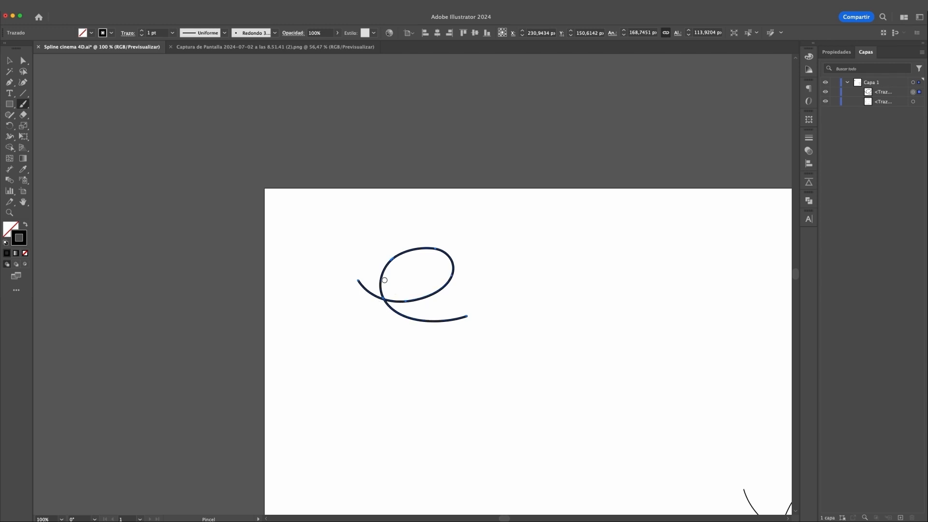
mouse_move(386, 268)
left_mouse_down("alt")
mouse_move(409, 247)
mouse_move(451, 248)
mouse_move(442, 289)
mouse_move(422, 297)
left_mouse_up("alt")
left_click_drag(453, 267, 431, 295, "alt")
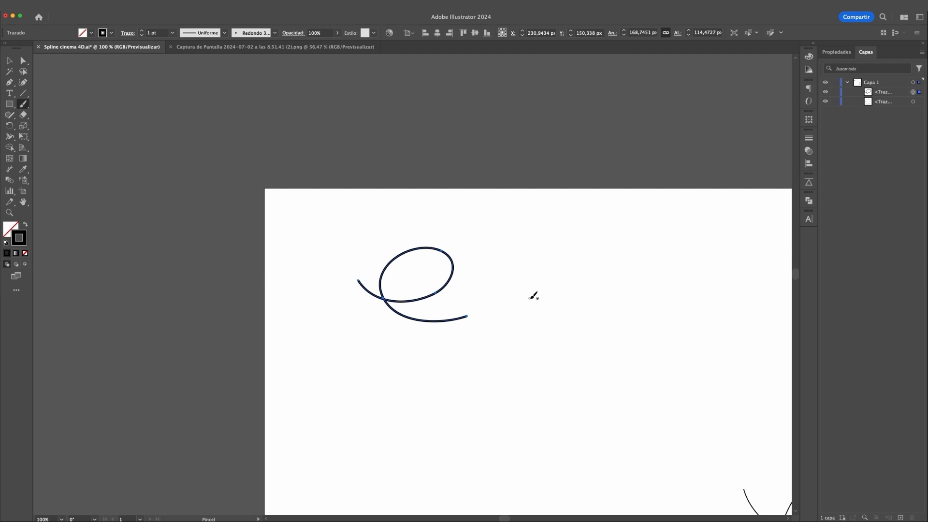
Try simplifying the small stroke's anchor points with curve amounts of 19% and 86%, keeping the original path displayed, and cancel the dialog.
key("v")
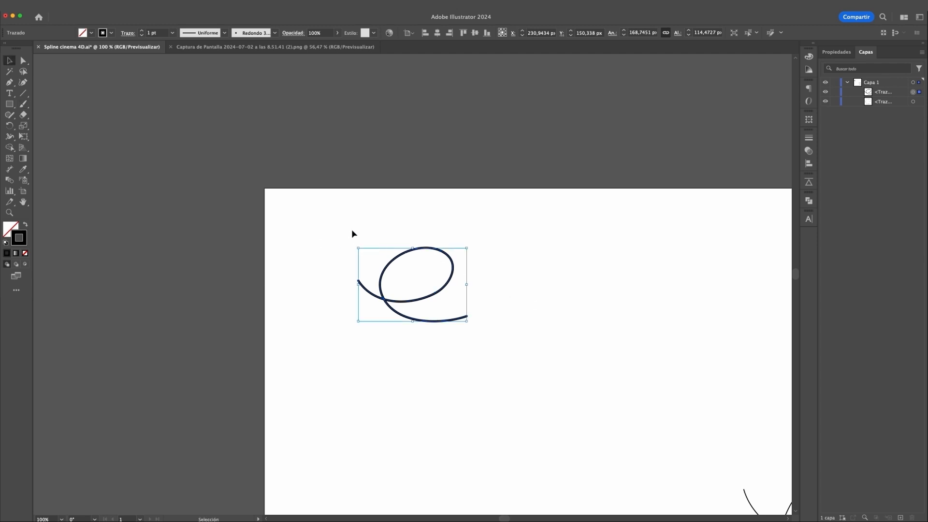
left_click_drag(350, 208, 538, 390)
left_click(103, 5)
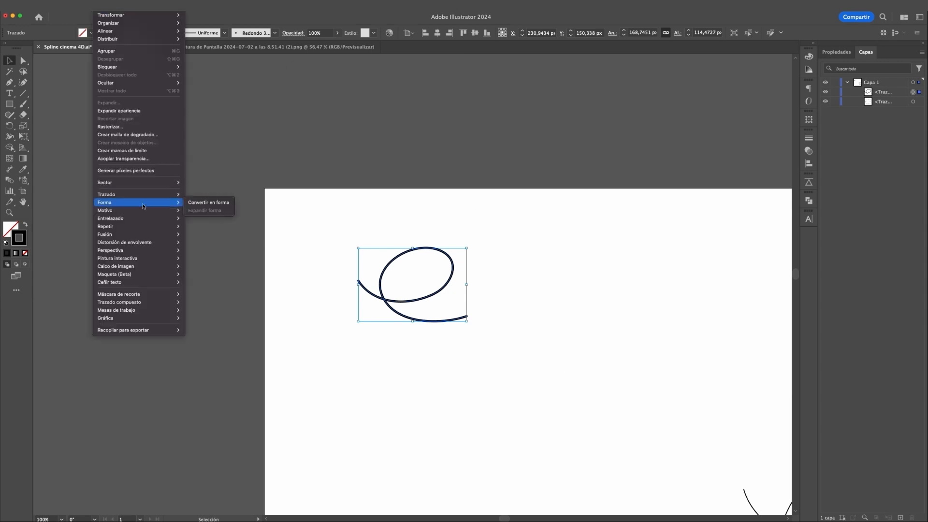
mouse_move(140, 196)
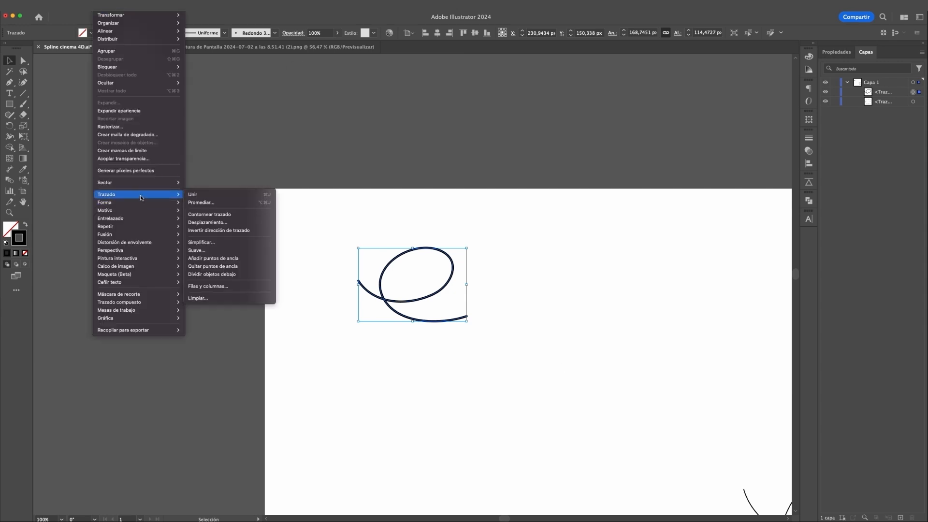
left_click(225, 242)
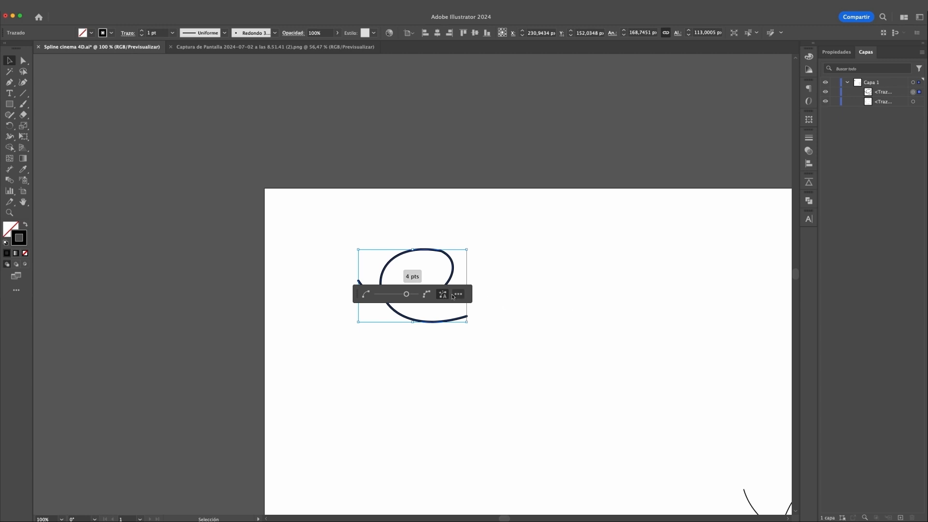
left_click(458, 295)
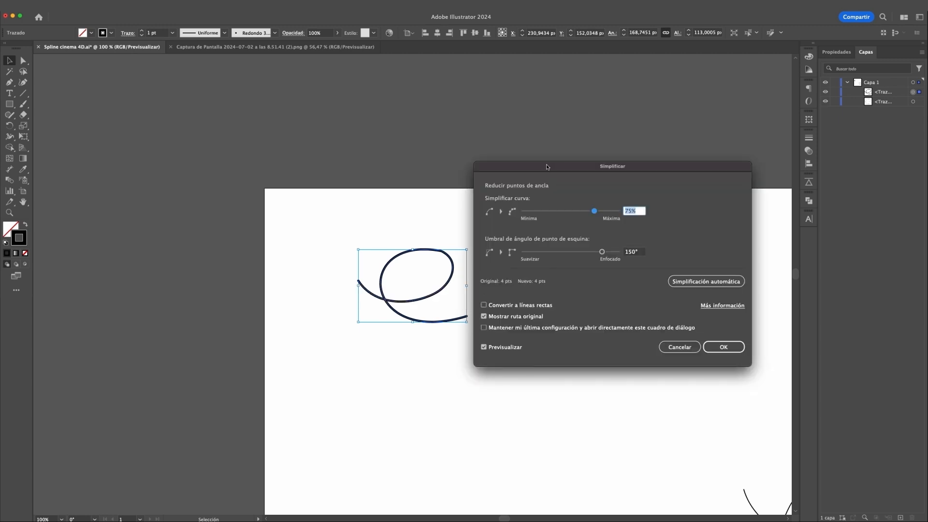
left_click_drag(546, 166, 575, 150)
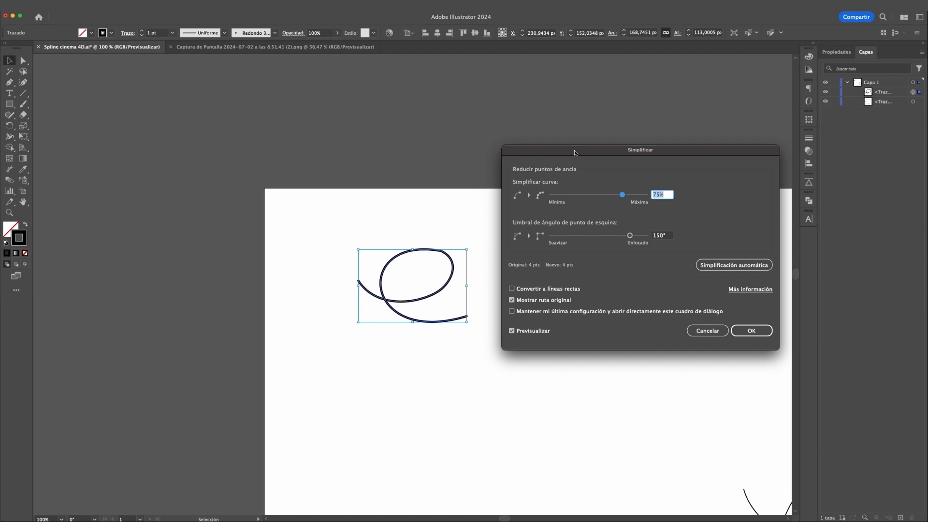
left_click(512, 300)
left_click(511, 300)
left_click_drag(622, 195, 570, 195)
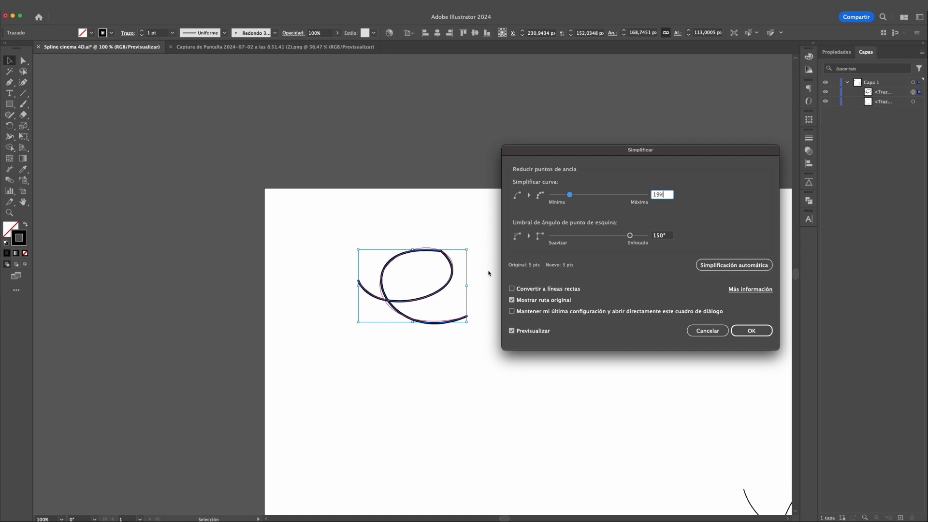
left_click_drag(569, 195, 632, 197)
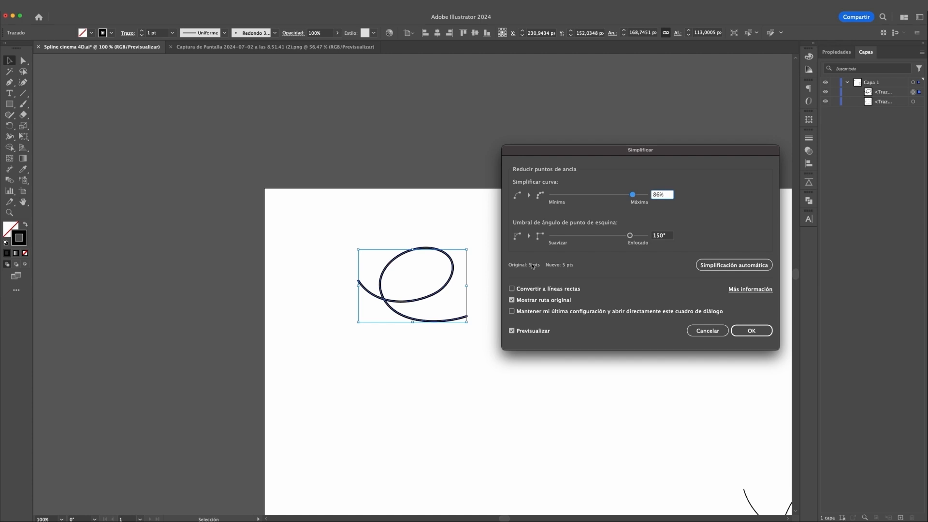
left_click(707, 330)
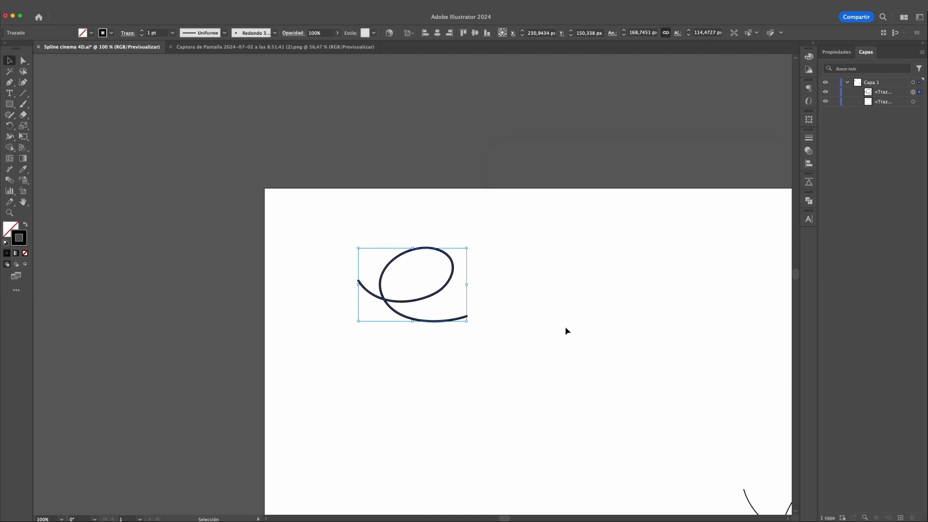
Delete the small e-shaped test stroke from the artboard.
left_click_drag(593, 330, 400, 252)
key("super+0")
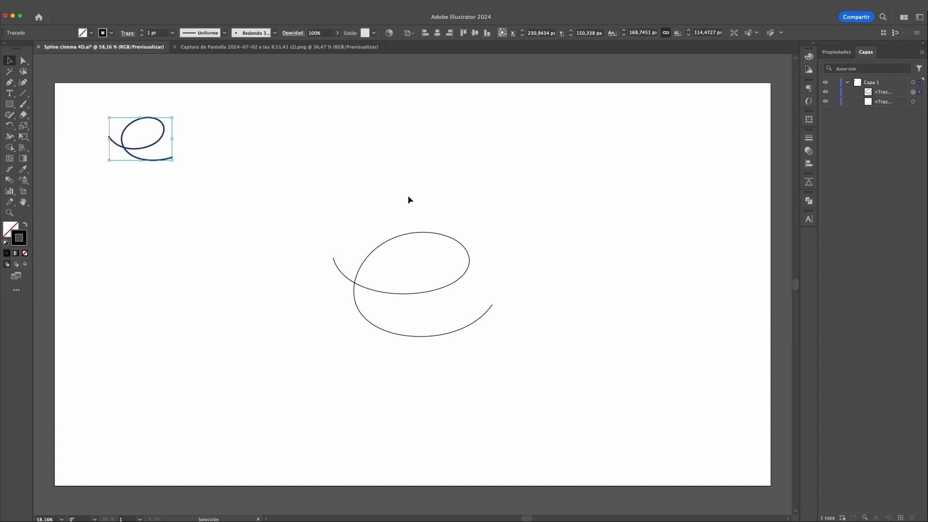
key("Delete")
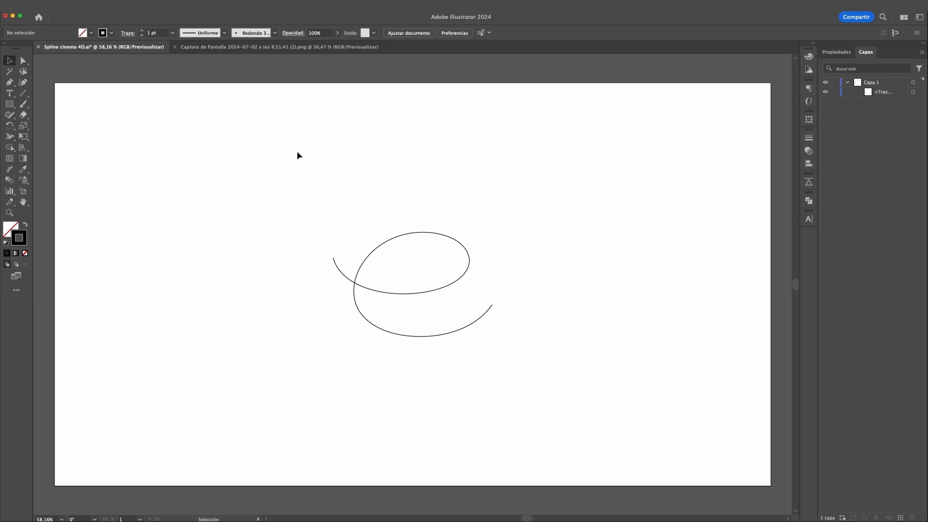
Apply the Básico brush definition to the large central e-shaped path and deselect it.
left_click_drag(288, 150, 531, 422)
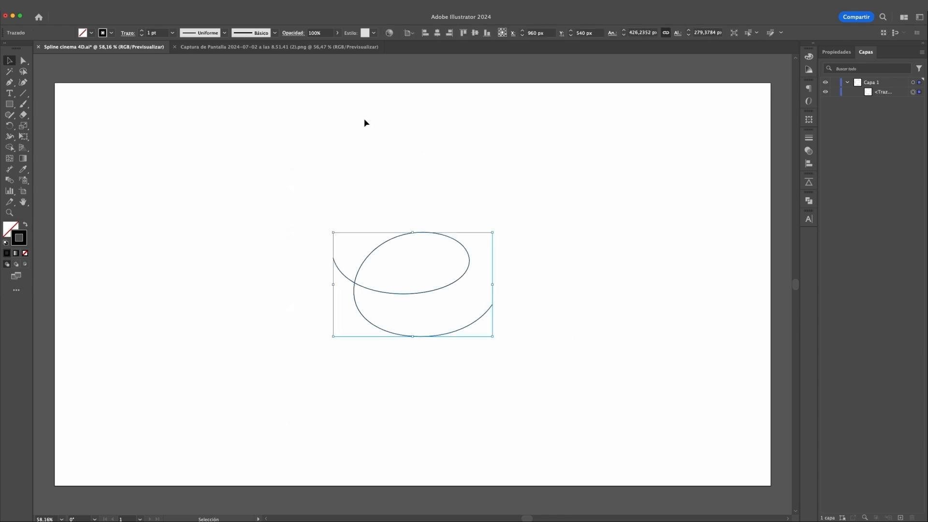
left_click(250, 34)
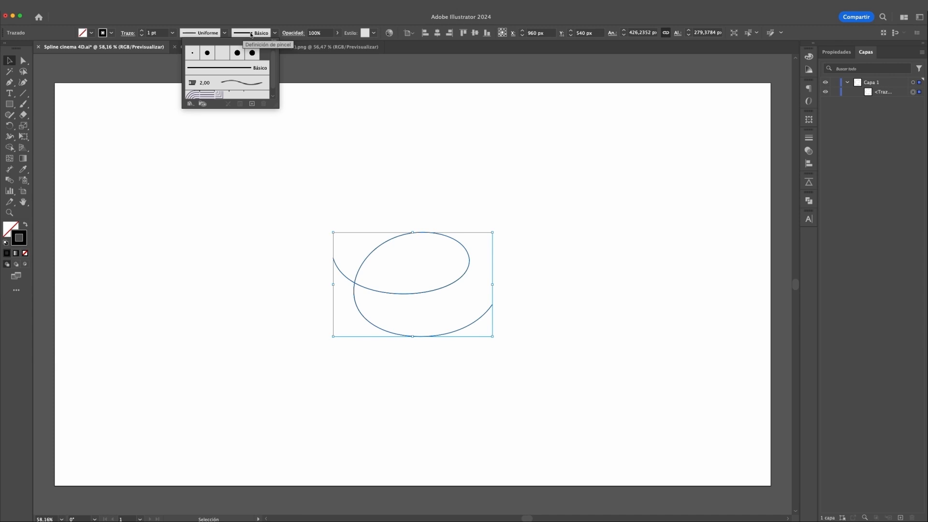
left_click(225, 71)
left_click(440, 204)
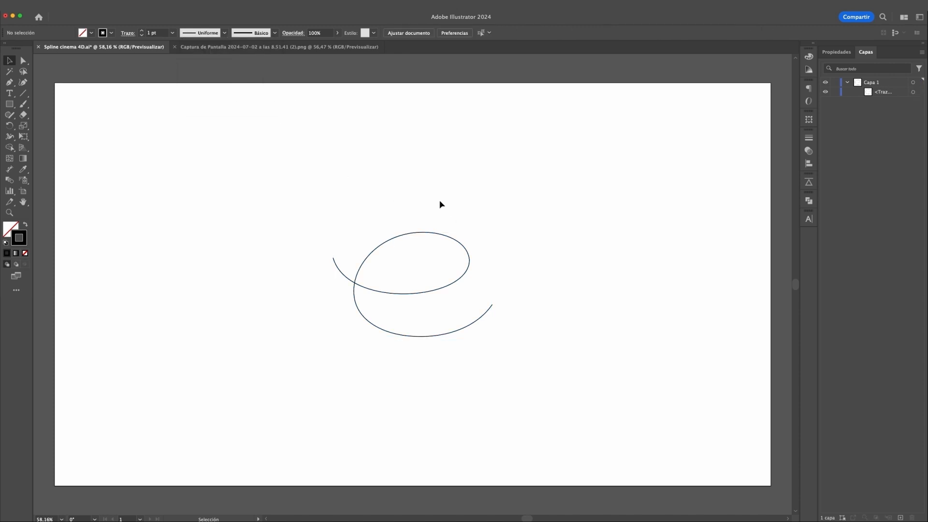
left_click(58, 6)
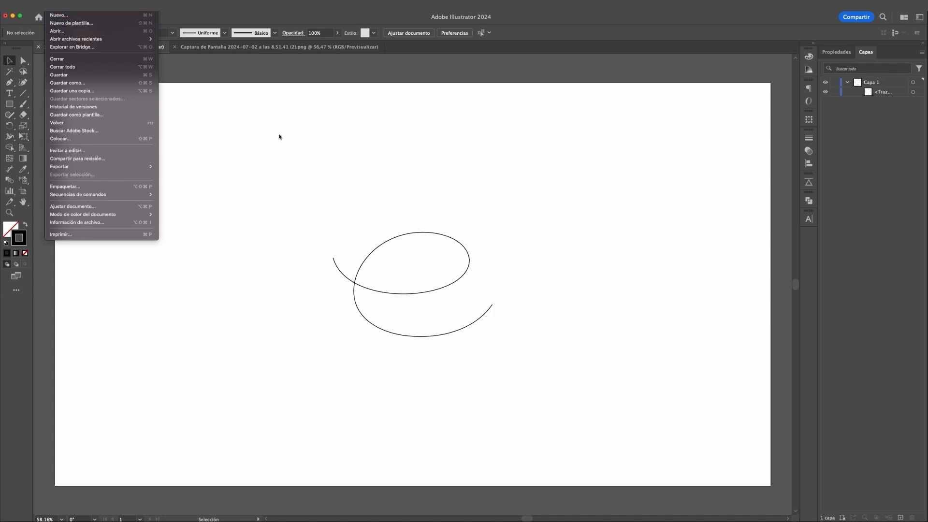
left_click(280, 135)
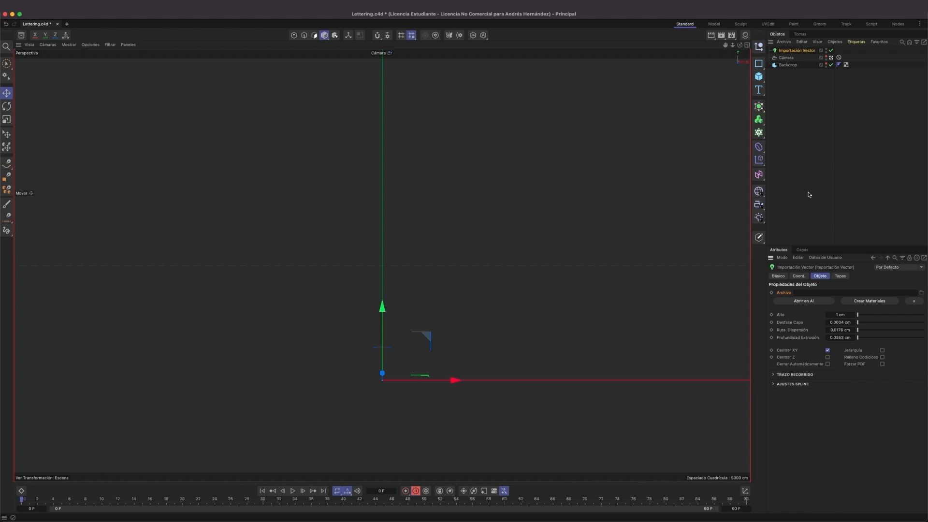
In Cinema 4D, load Spline cinema 4D.ai from the Footage folder as the file of the Importación Vector object.
left_click(757, 108)
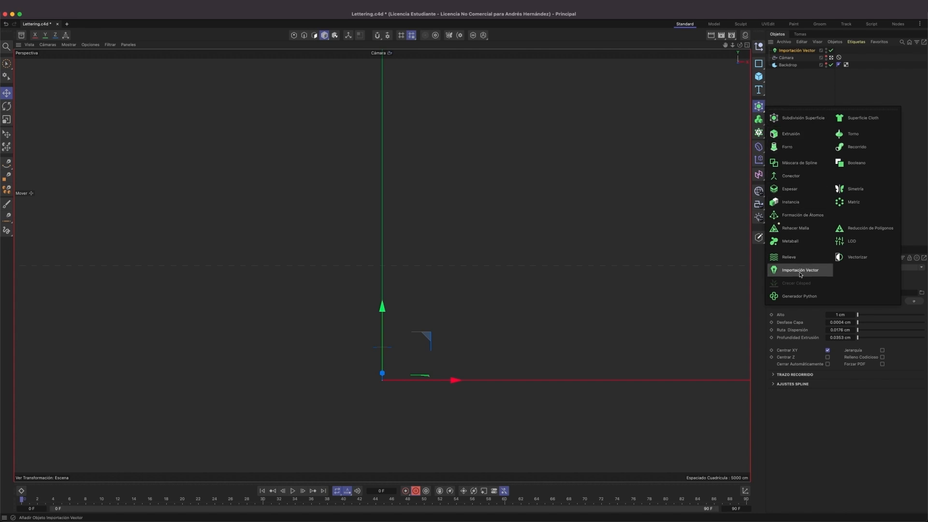
left_click(833, 85)
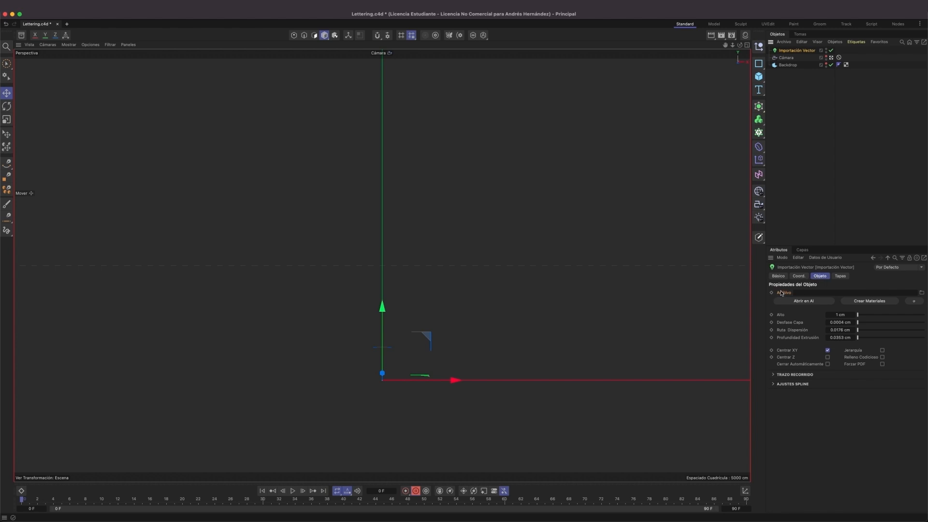
left_click(922, 293)
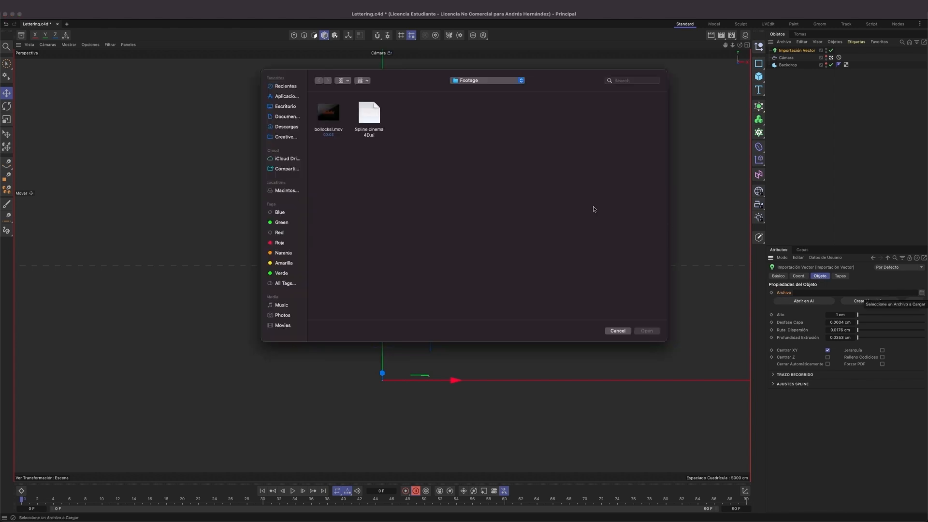
left_click(375, 118)
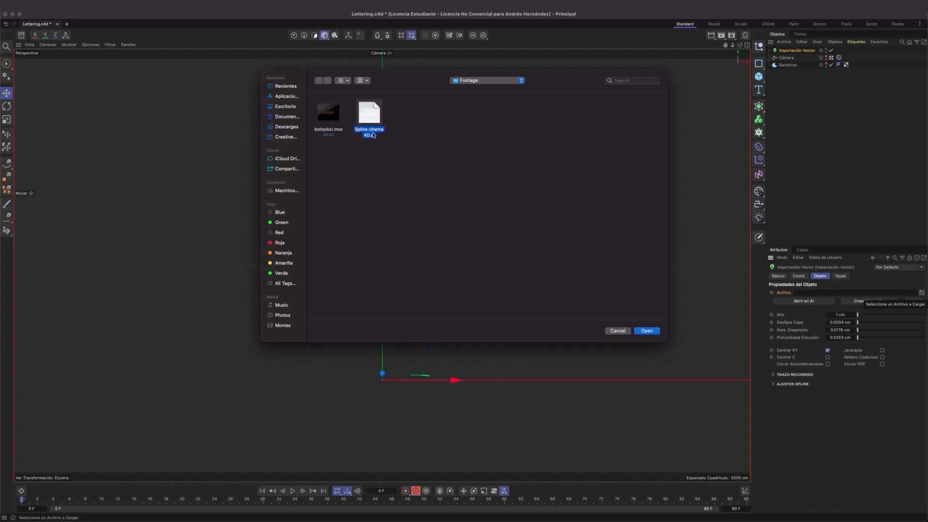
left_click(640, 332)
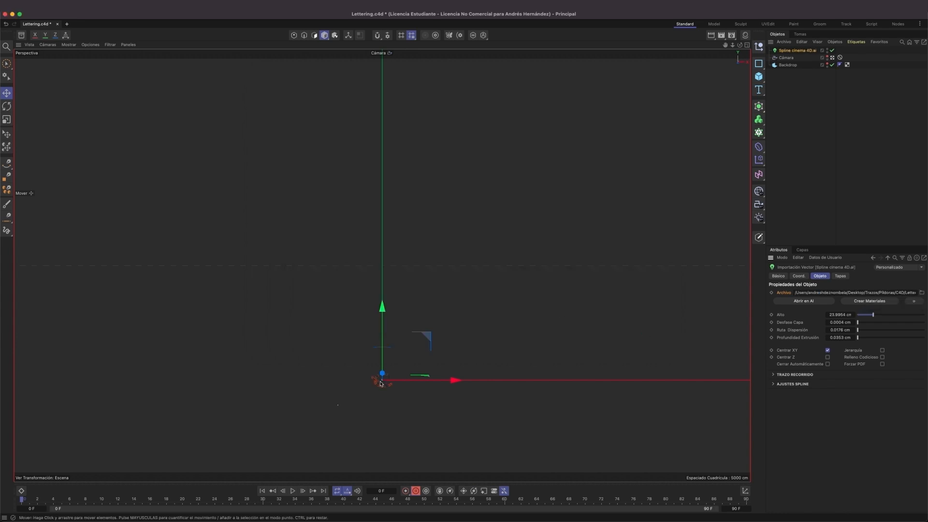
Leave the scene camera for the default one and frame the imported e-shaped vector object at a slight angle.
left_click(832, 57)
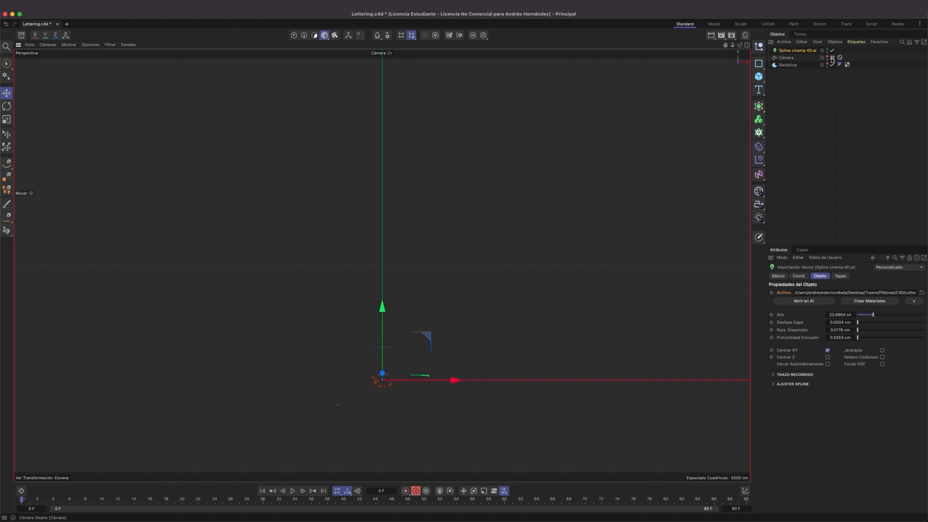
right_click_drag(416, 263, 546, 265, "alt")
key("s")
middle_click_drag(510, 230, 342, 348, "alt")
right_click_drag(378, 289, 400, 290, "alt")
mouse_move(400, 291)
left_mouse_down("alt")
mouse_move(362, 290)
mouse_move(410, 287)
left_mouse_up("alt")
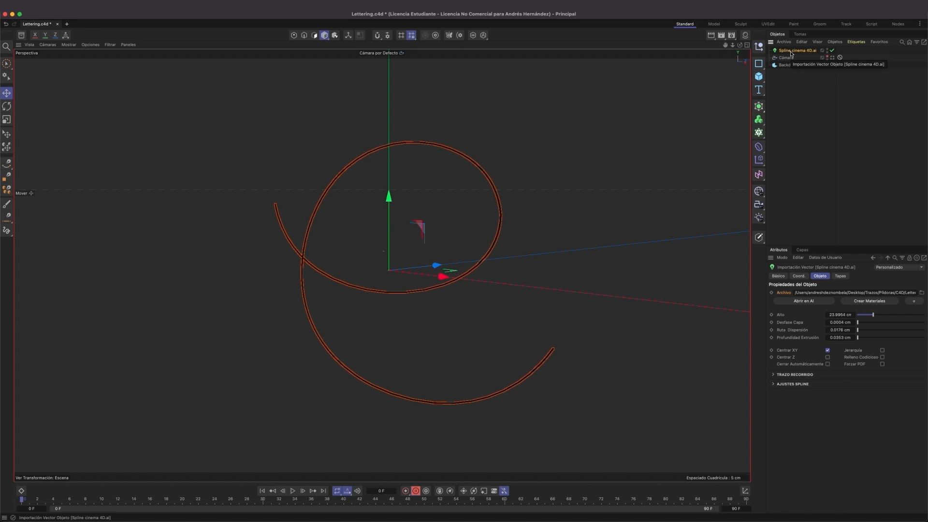
Enable Jerarquía on the vector import object, expand its hierarchy and move the path spline out to the top level of the scene.
left_click(882, 350)
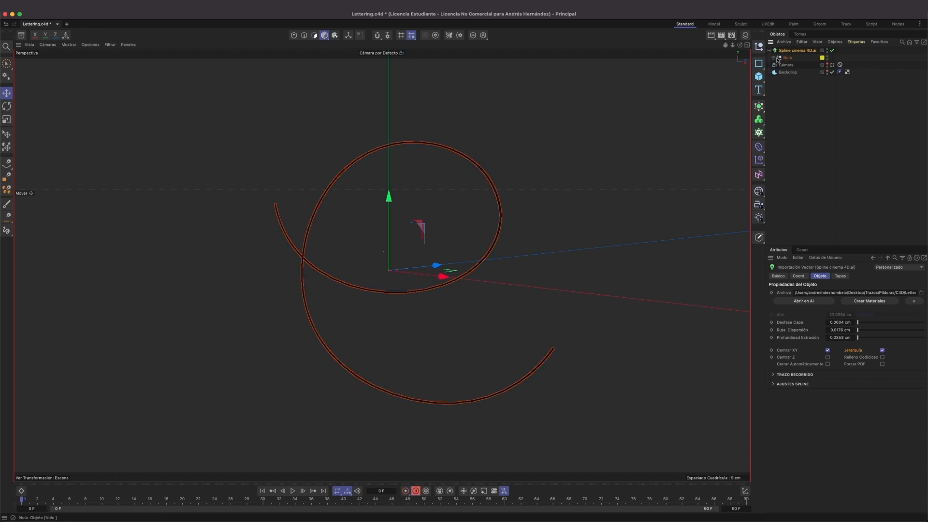
left_click(773, 58)
left_click(777, 65)
left_click(782, 72)
left_click(801, 86)
left_click_drag(802, 90, 802, 135)
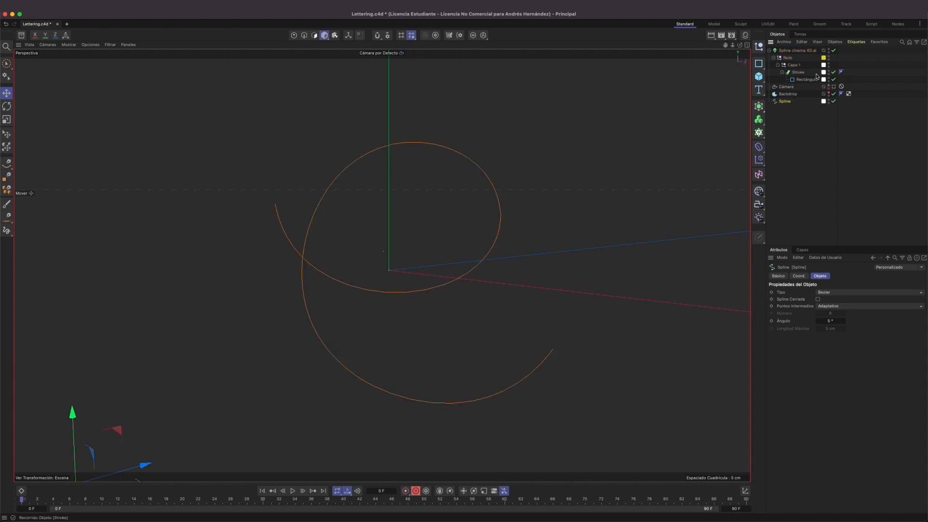
Delete the Spline cinema 4D.ai import object with its remaining hierarchy, keeping only the extracted spline.
left_click(793, 51)
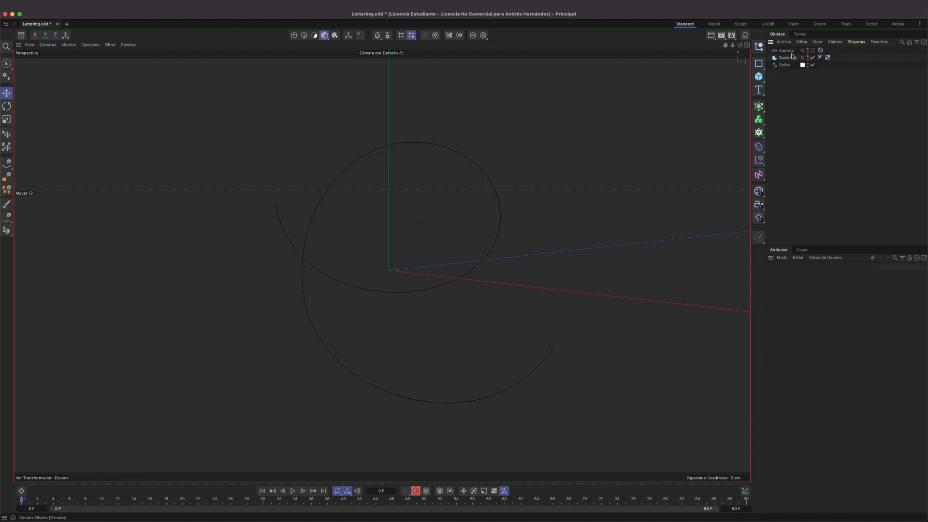
key("Delete")
Find the centring commands by searching for "centrar" and apply Centrar Ejes A to the selected spline.
mouse_move(403, 237)
left_mouse_down("alt")
mouse_move(364, 232)
mouse_move(382, 265)
mouse_move(390, 242)
left_mouse_up("alt")
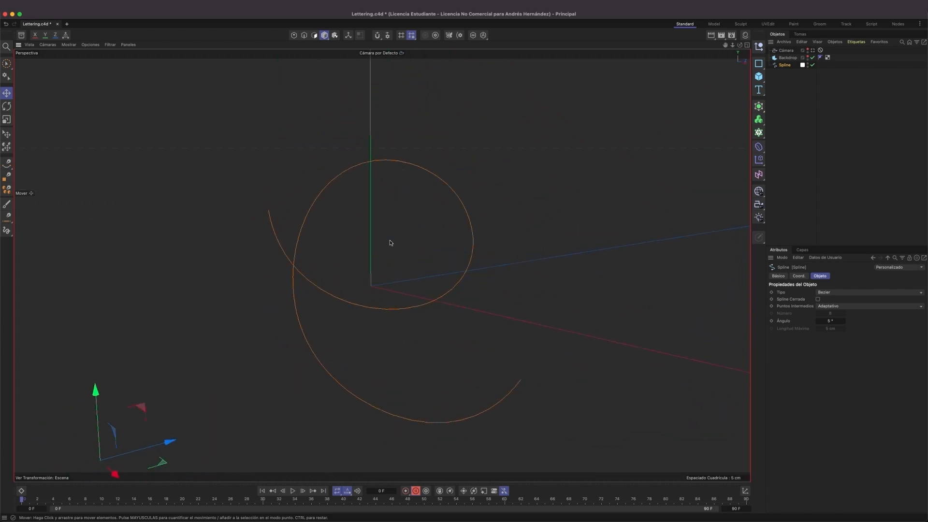
scroll(390, 242, "down", 5)
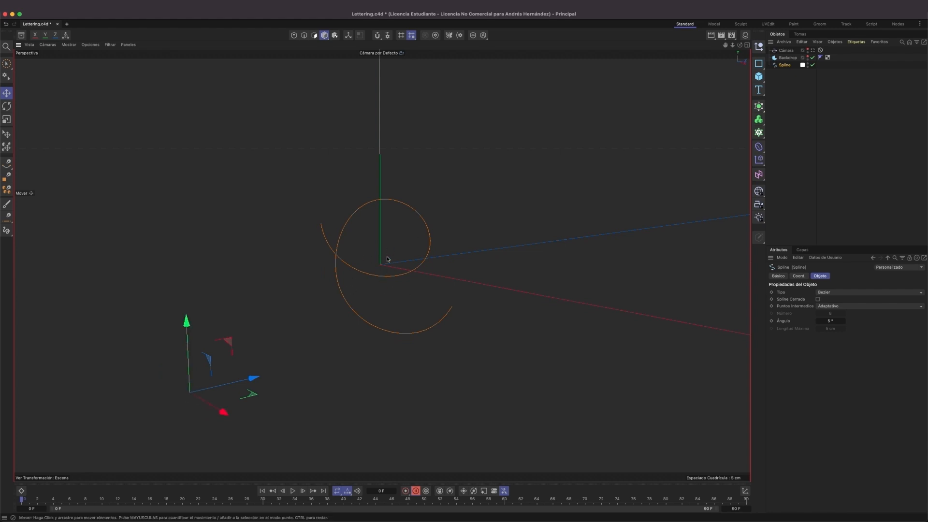
mouse_move(415, 230)
left_mouse_down("alt")
mouse_move(319, 226)
mouse_move(416, 226)
mouse_move(408, 230)
left_mouse_up("alt")
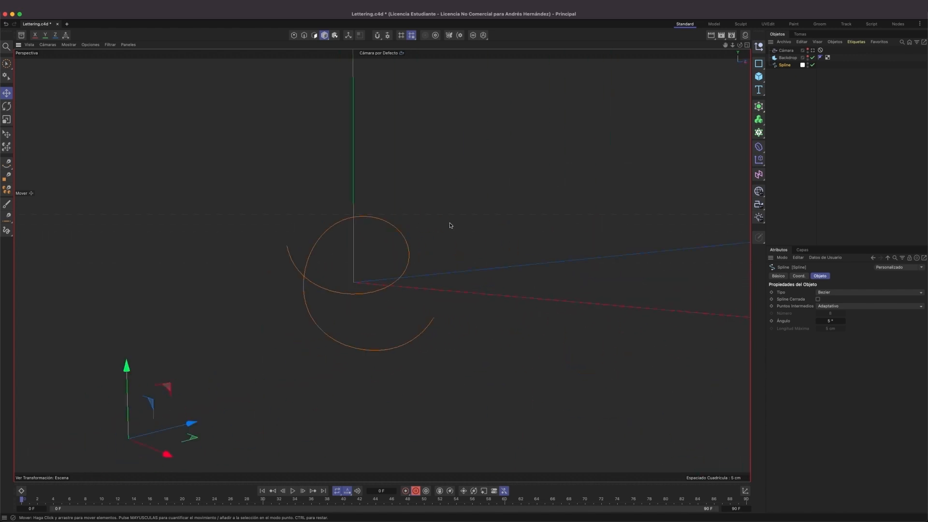
key("shift+c")
left_click_drag(518, 219, 540, 207)
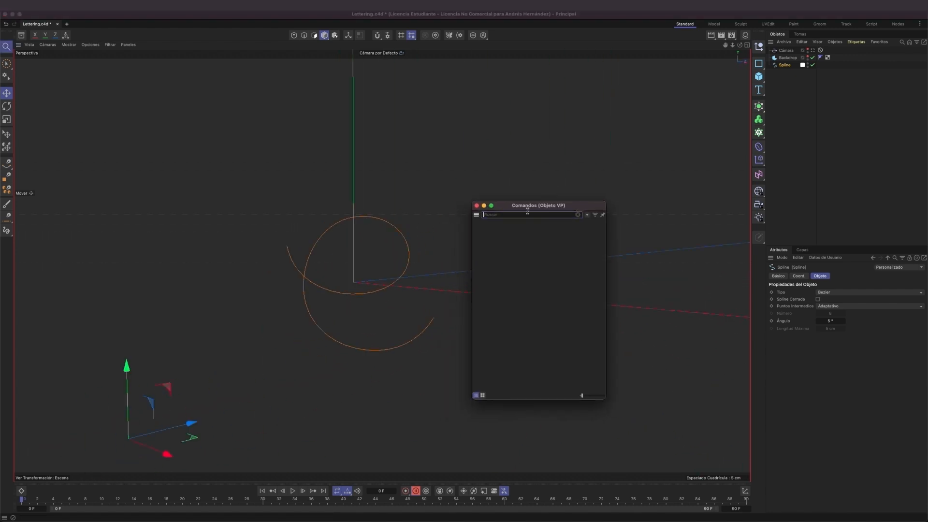
type("central")
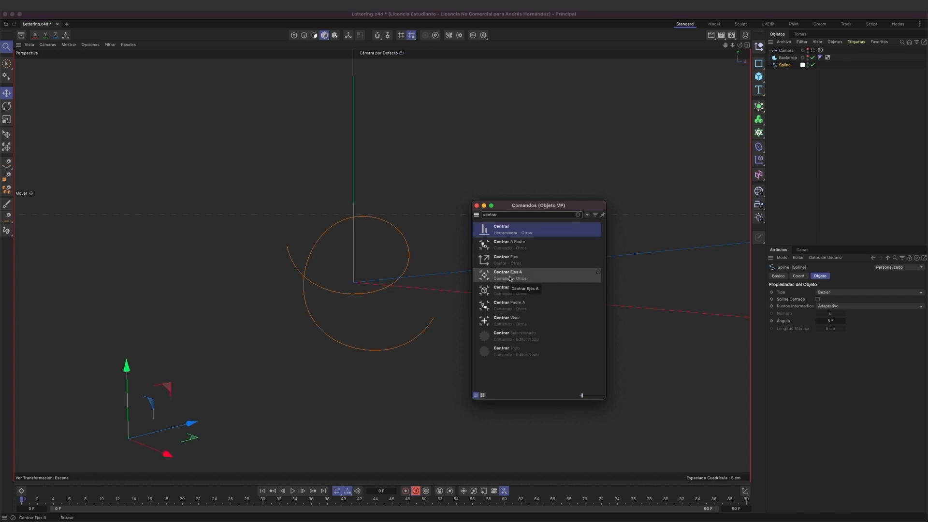
left_click(510, 279)
mouse_move(374, 279)
left_mouse_down("alt")
mouse_move(295, 285)
mouse_move(415, 271)
mouse_move(381, 267)
mouse_move(388, 283)
left_mouse_up("alt")
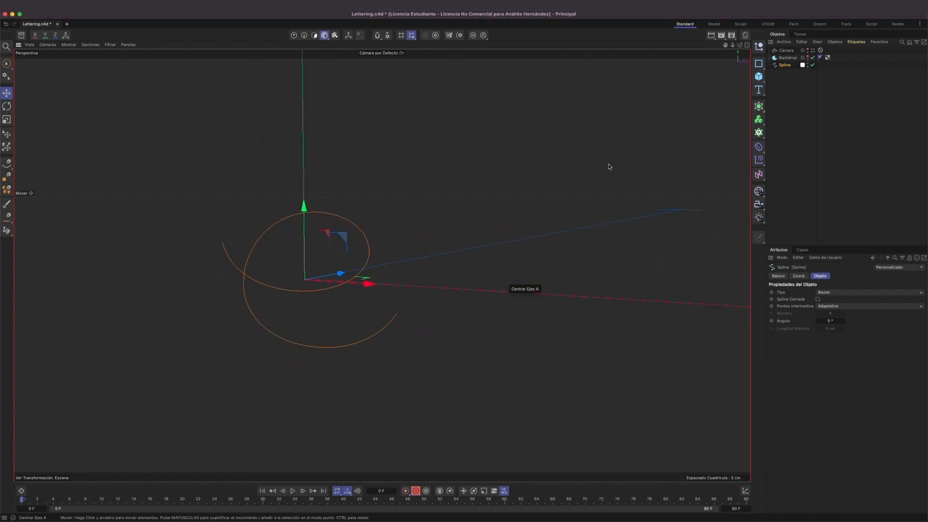
left_click_drag(367, 287, 402, 282, "alt")
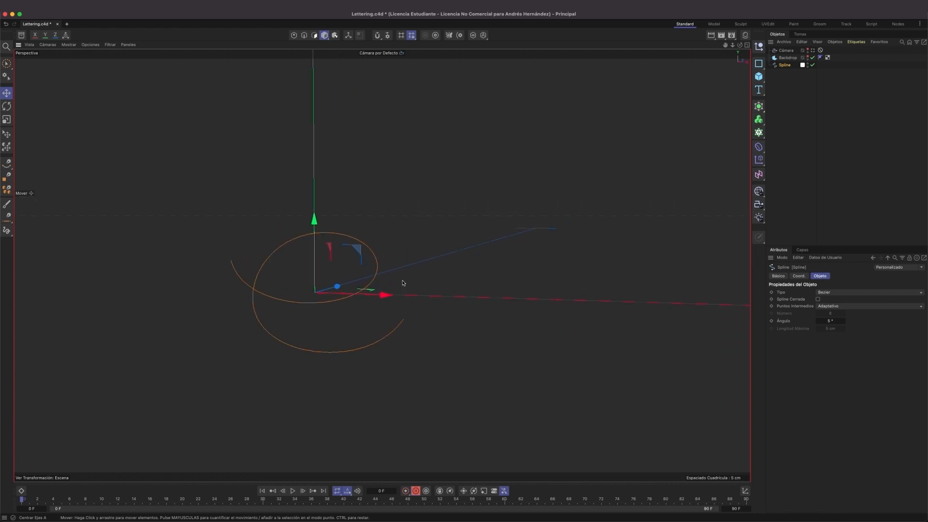
Rename the extracted spline as E.
double_click(792, 66)
type("E")
key("Return")
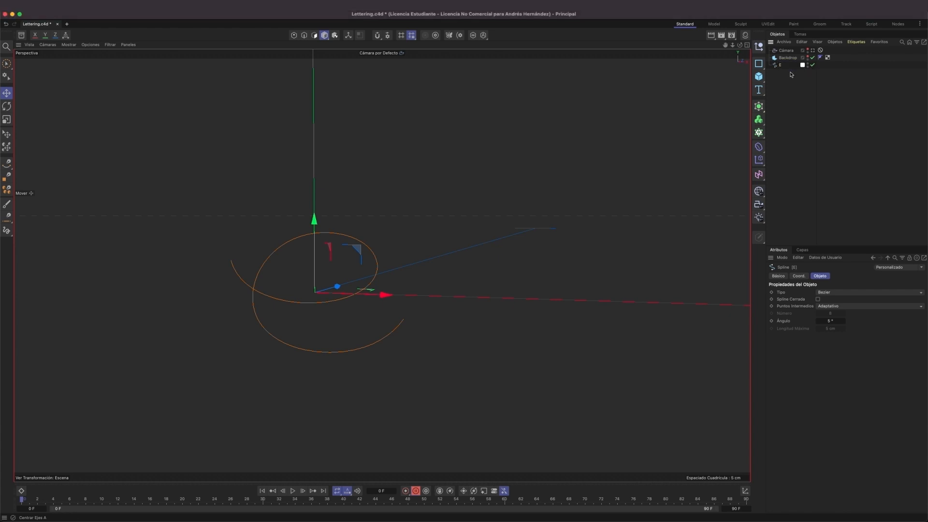
Add a Constructor Volumen as parent of the E spline and set its voxel size to 1 cm.
left_click(759, 120, "alt")
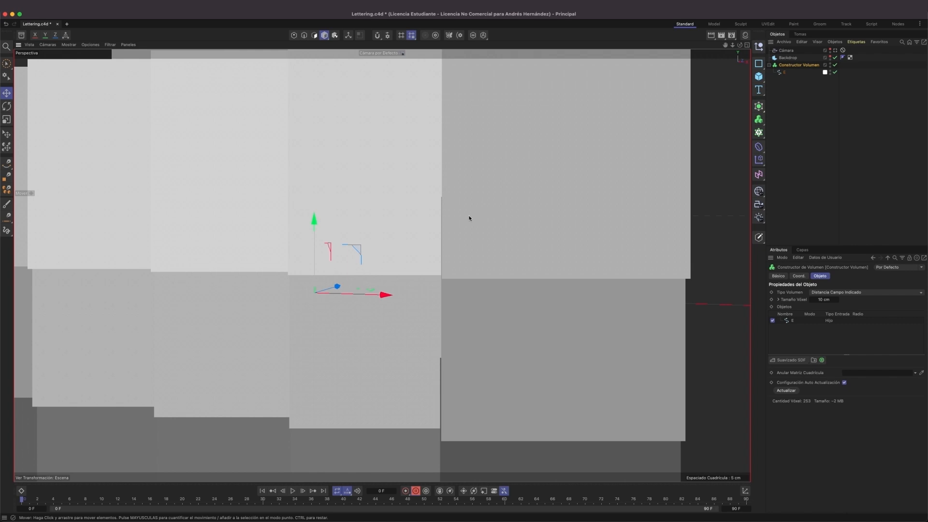
scroll(486, 214, "down", 5)
left_click_drag(453, 223, 439, 243, "alt")
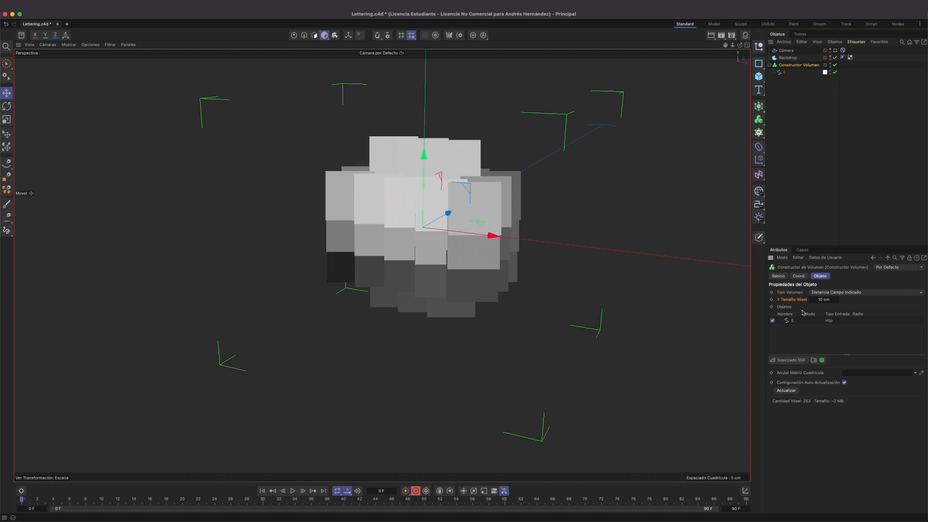
left_click(831, 300)
type("1")
key("Return")
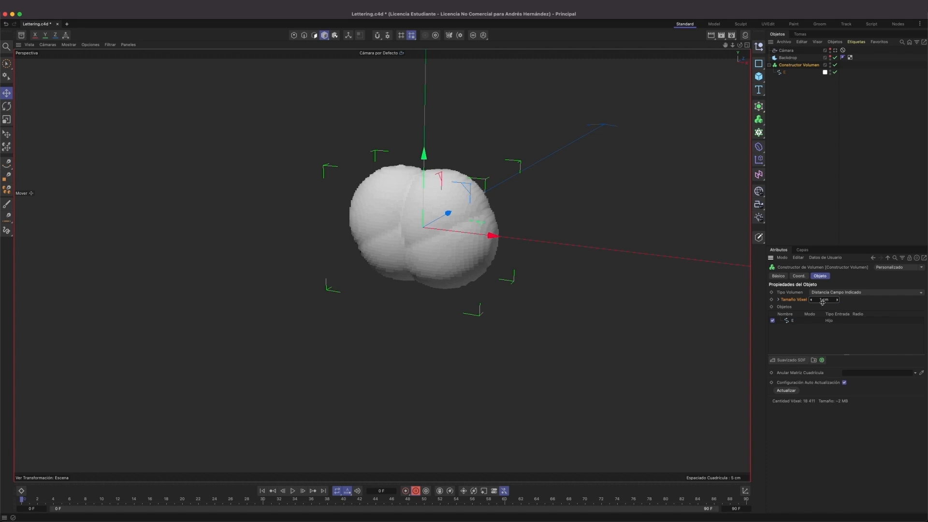
Scale up the E spline uniformly inside the volume builder until the tube forms an open, readable e shape.
left_click(782, 73)
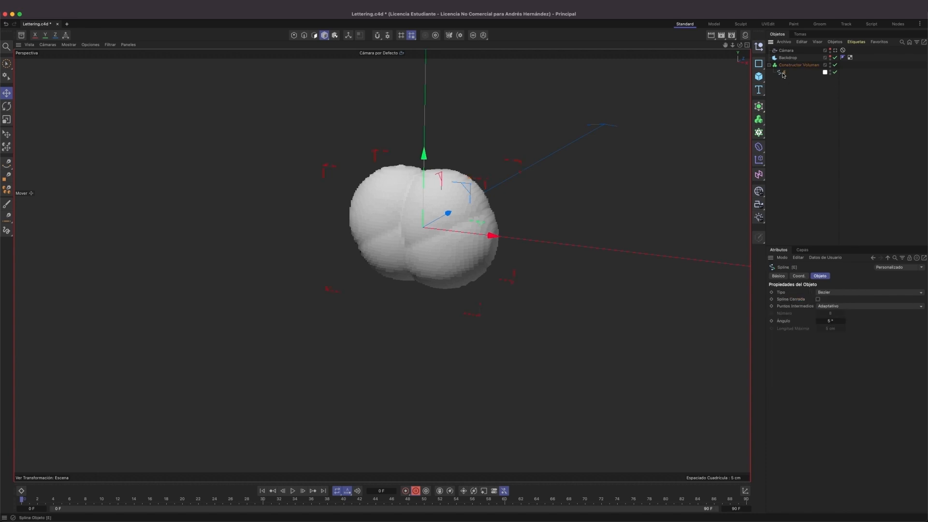
key("t")
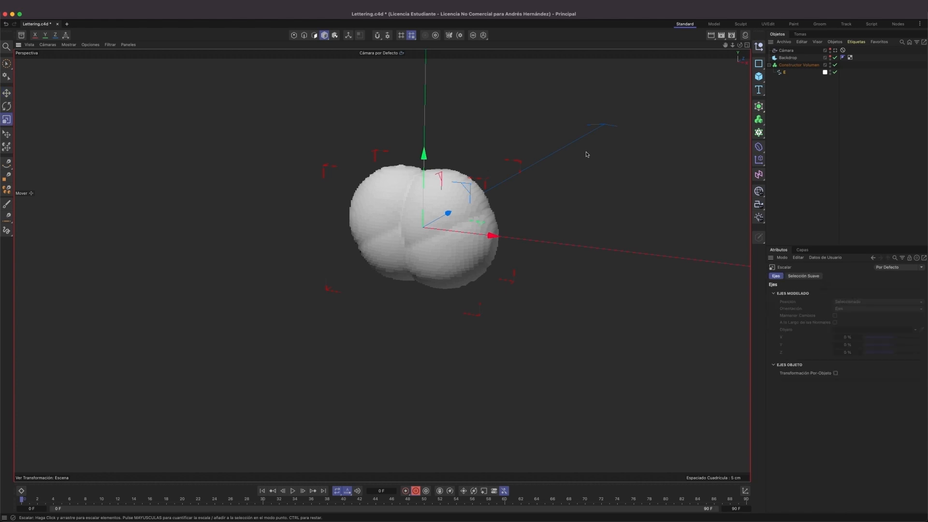
left_click_drag(250, 193, 653, 202)
scroll(437, 229, "down", 10)
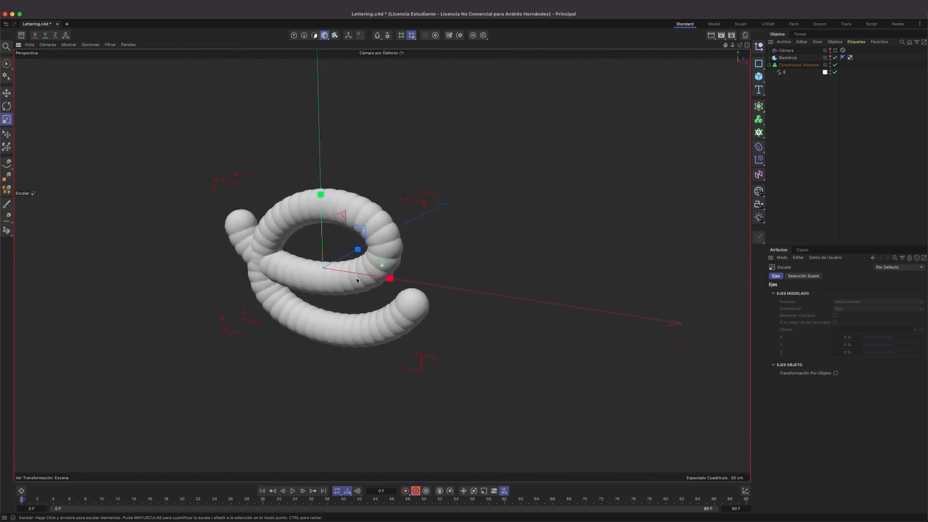
left_click_drag(356, 280, 244, 247, "alt")
left_click_drag(564, 263, 632, 243)
left_click_drag(475, 280, 438, 271, "alt")
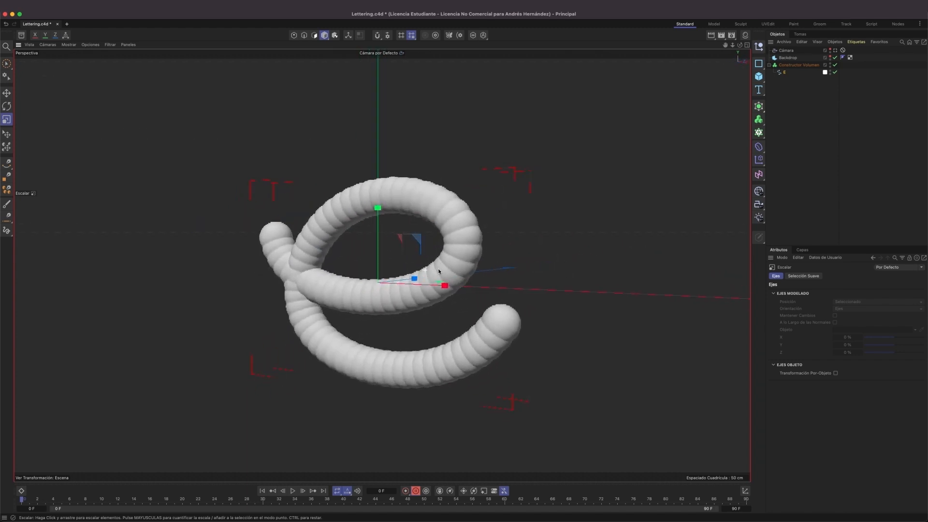
Add a Suavizado SDF filter to the Constructor Volumen with a voxel distance of 4 and 2 iterations.
left_click(794, 65)
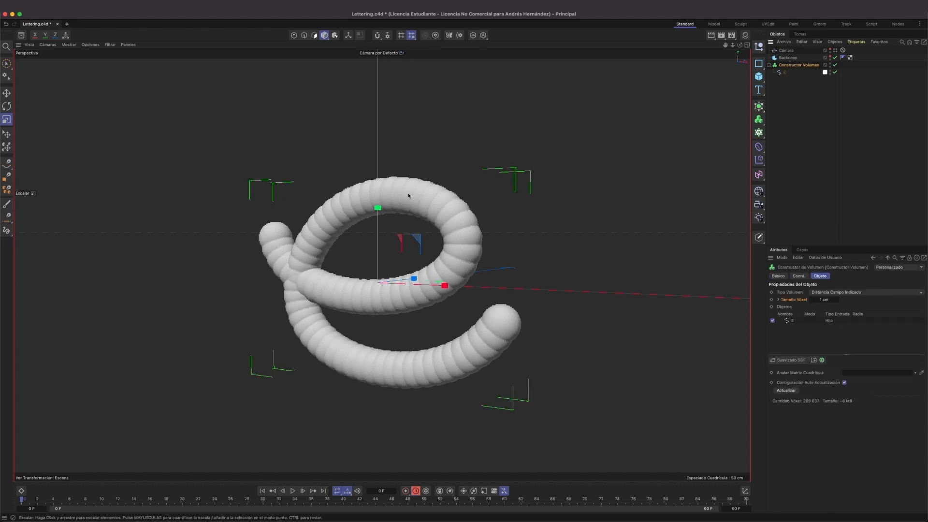
left_click(786, 361)
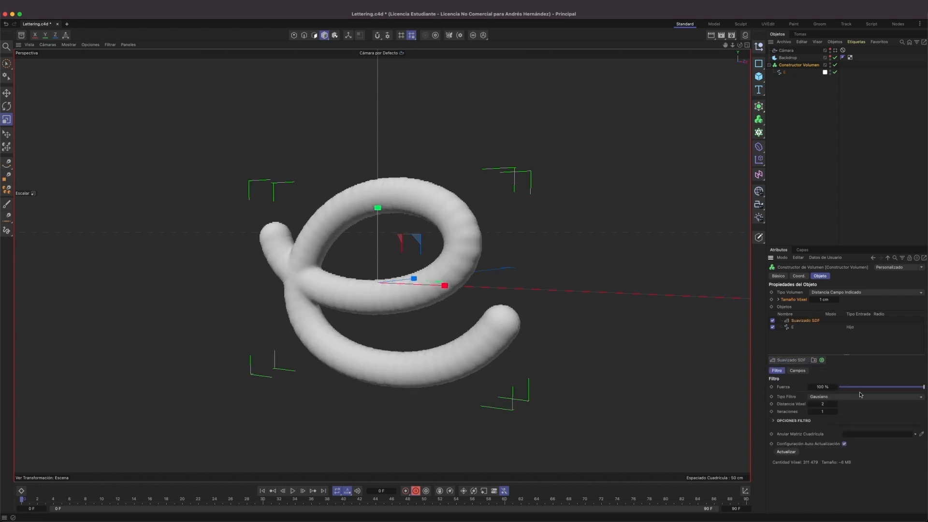
left_click(827, 403)
type("4")
key("Return")
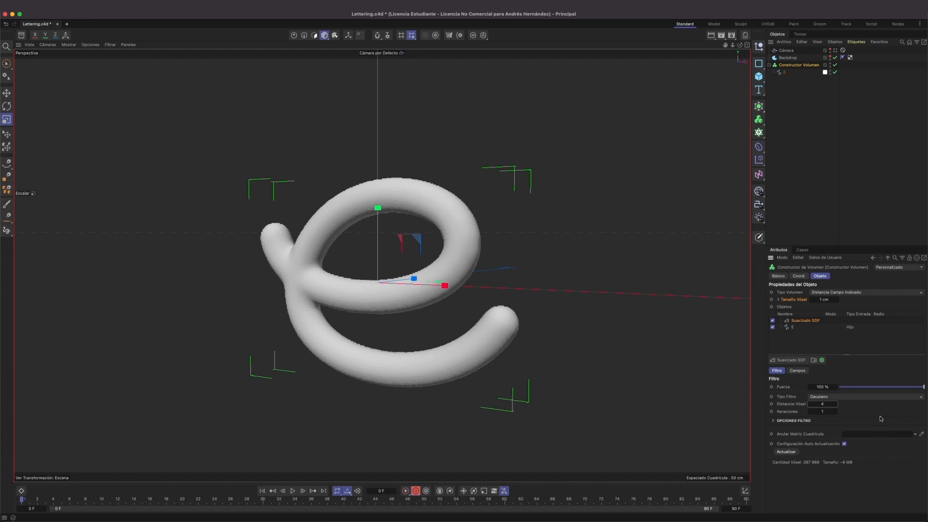
left_click(823, 411)
type("2")
key("Return")
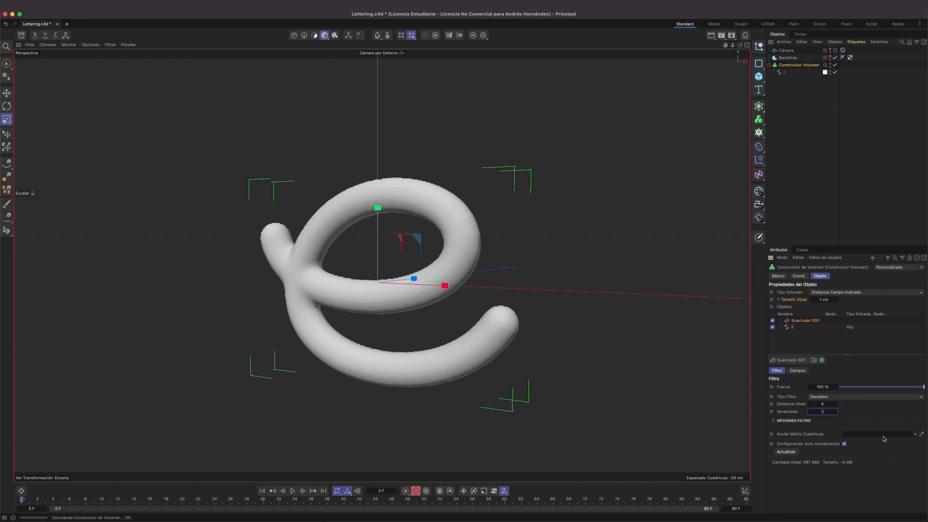
left_click_drag(451, 250, 474, 193, "alt")
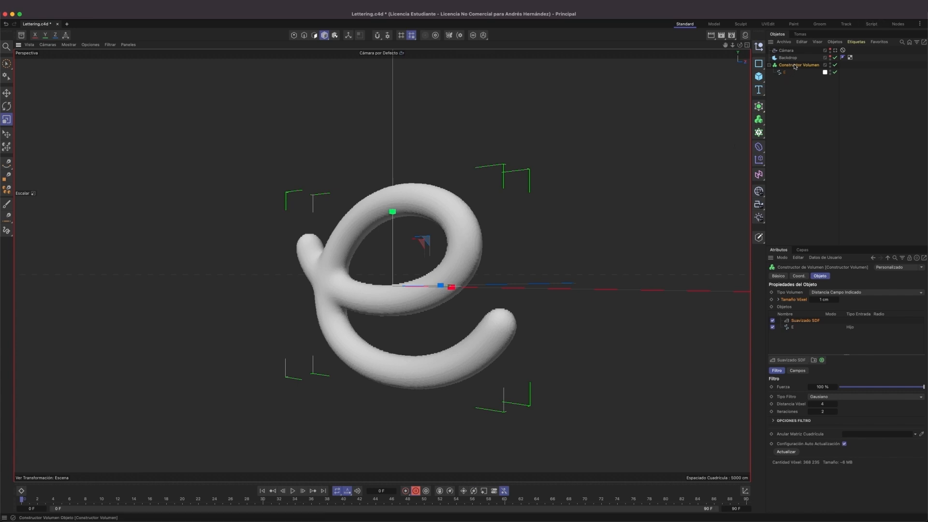
Add a Generador Malla Volumen as parent of the Constructor Volumen and set its Adaptativo value to 10 %.
left_click(760, 119)
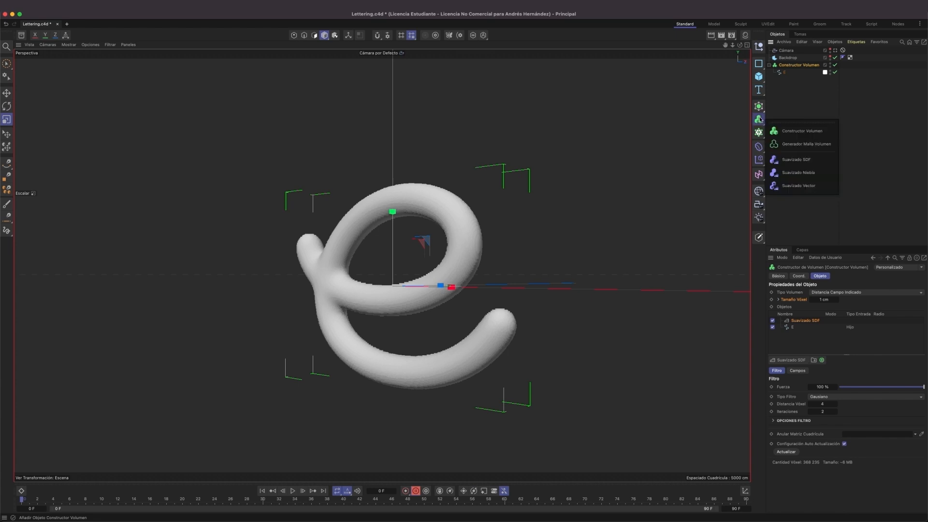
left_click(791, 144)
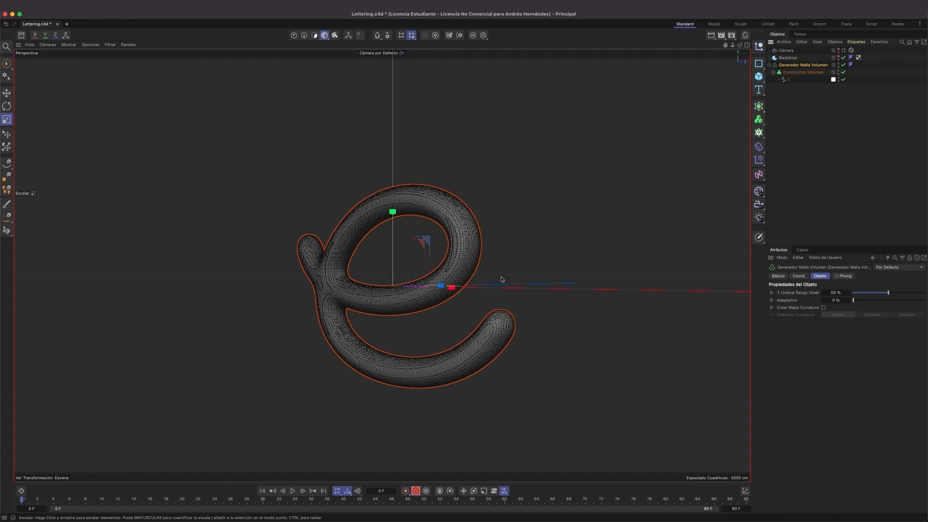
scroll(448, 227, "up", 5)
mouse_move(479, 228)
left_mouse_down("alt")
mouse_move(355, 230)
mouse_move(370, 278)
mouse_move(493, 238)
mouse_move(472, 220)
left_mouse_up("alt")
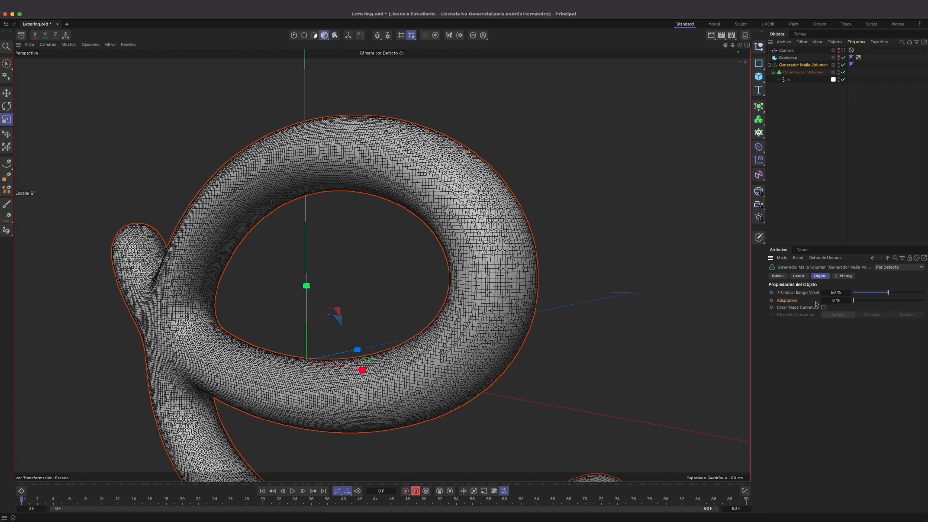
left_click(835, 300)
type("10")
key("Return")
scroll(443, 289, "down", 5)
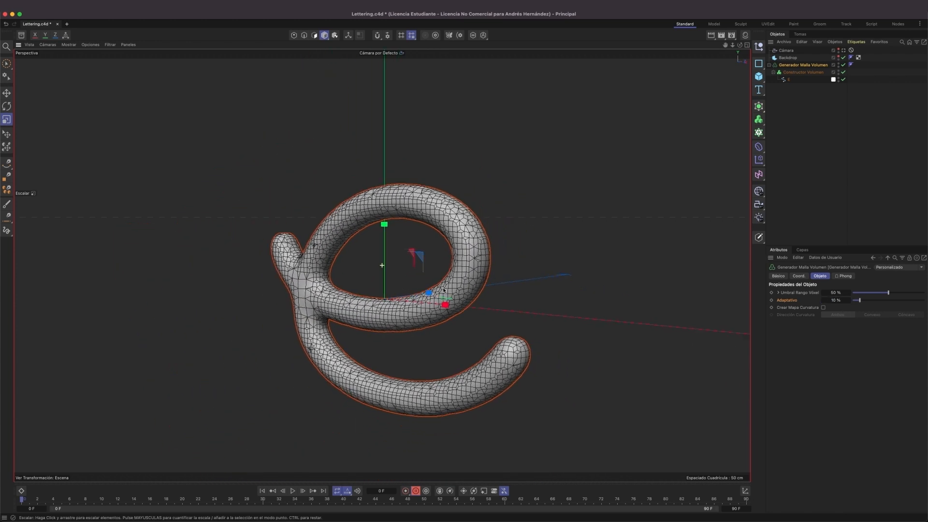
middle_click_drag(444, 289, 420, 269, "alt")
left_click_drag(420, 269, 434, 207, "alt")
scroll(433, 207, "up", 4)
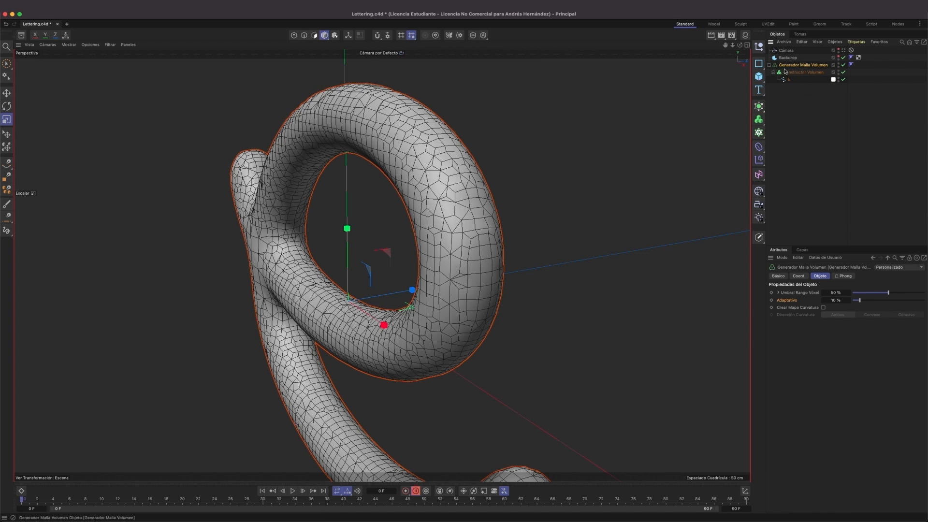
Add a Rehacer Malla generator as parent of the Generador Malla Volumen and review the settings of the nested volume objects.
left_click(759, 107)
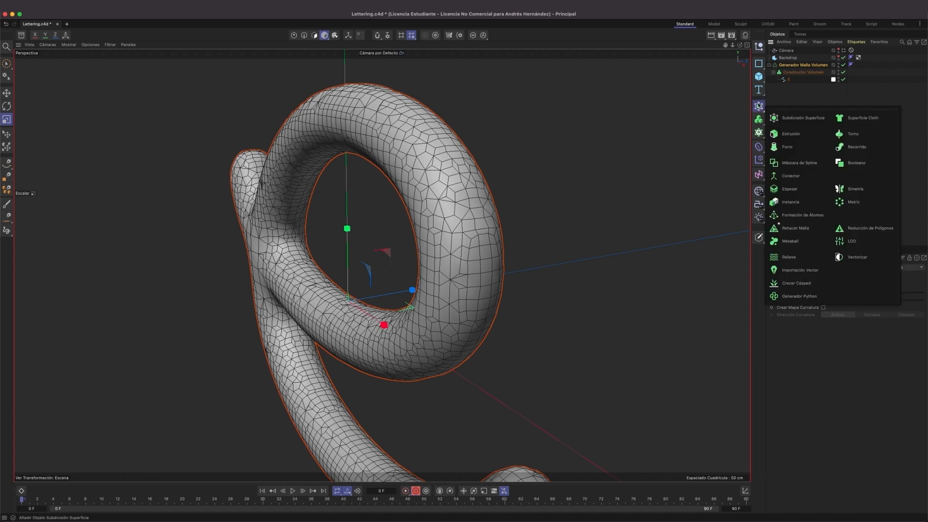
left_click(796, 229)
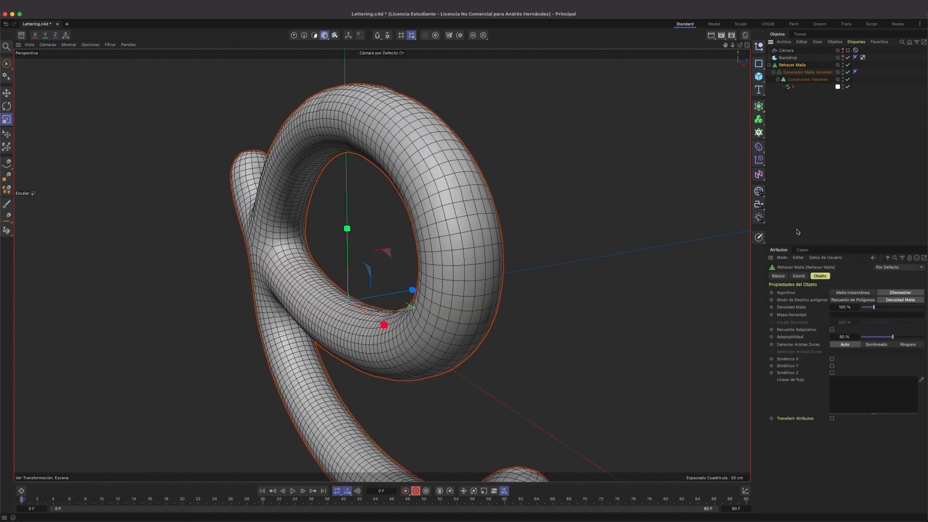
left_click(801, 72)
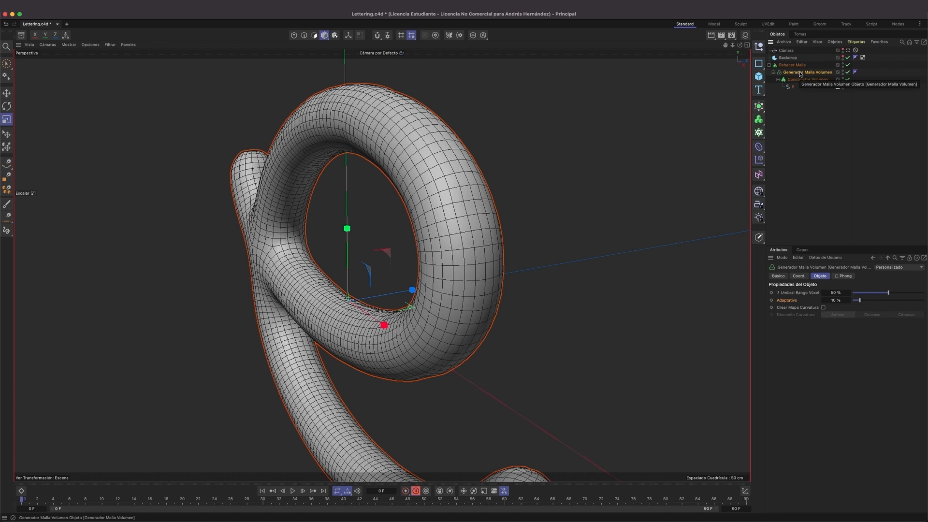
left_click(804, 80)
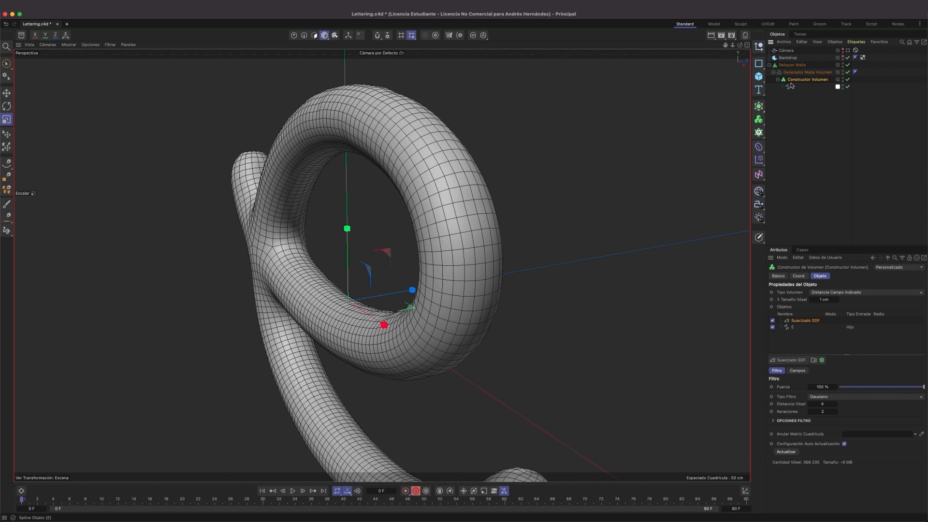
Set the Adaptabilidad of the Rehacer Malla object to 15 %.
left_click(791, 65)
left_click_drag(528, 252, 557, 251, "alt")
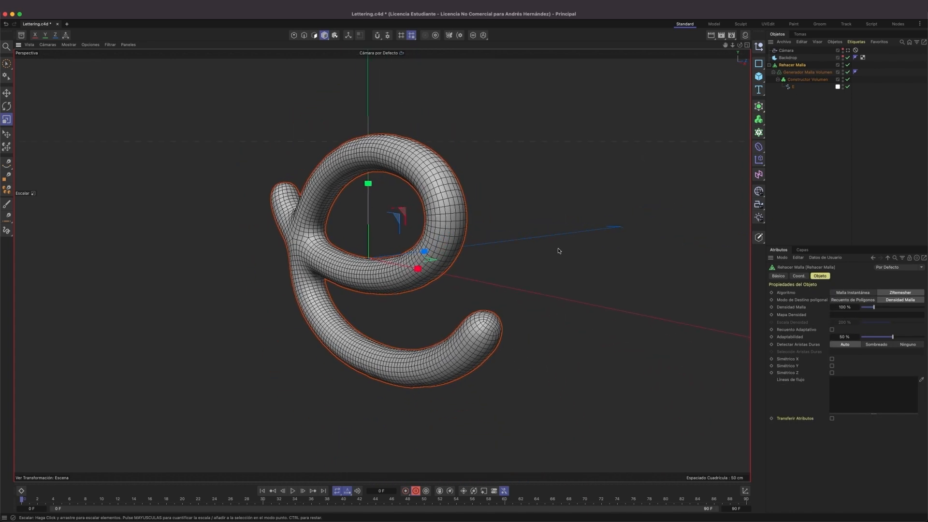
left_click(843, 336)
type("10")
key("Return")
left_click_drag(367, 175, 402, 232, "alt")
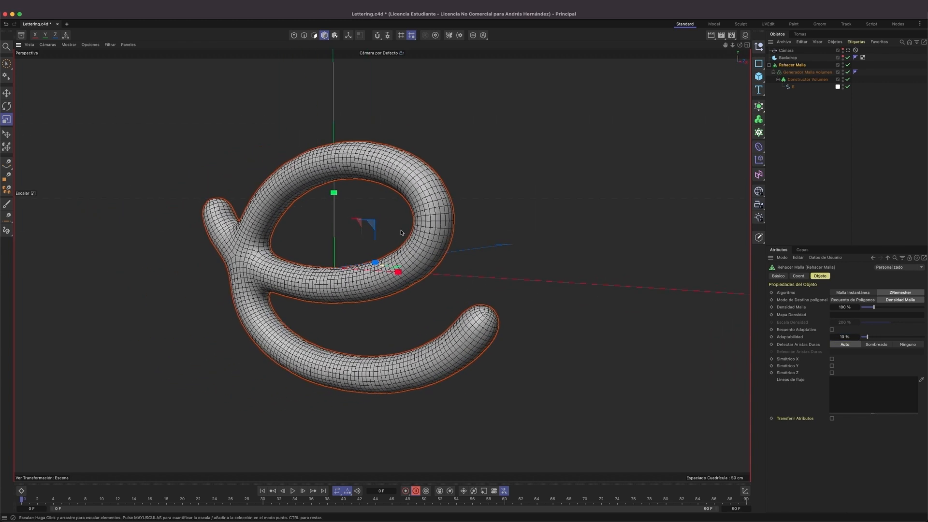
left_click_drag(848, 335, 849, 335)
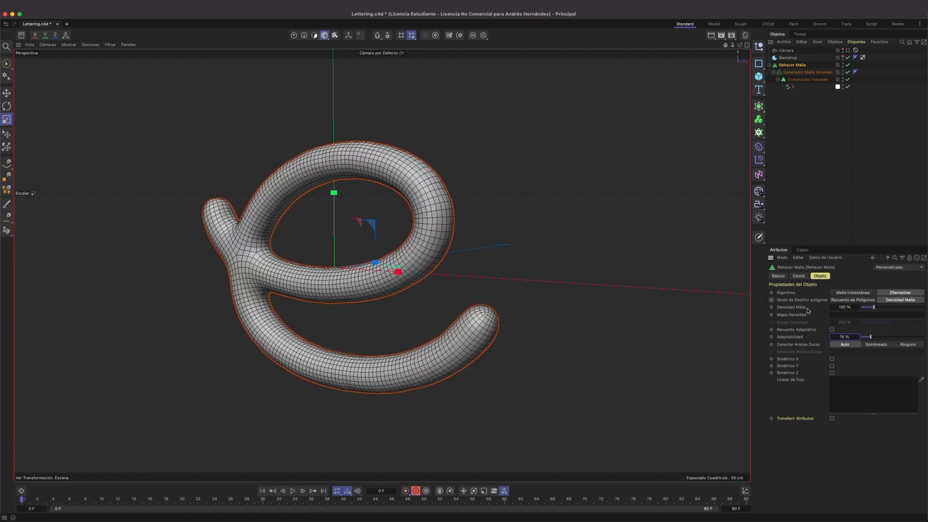
Set the Densidad Malla of the Rehacer Malla object to 50 %.
left_click(843, 307)
type("50")
key("Return")
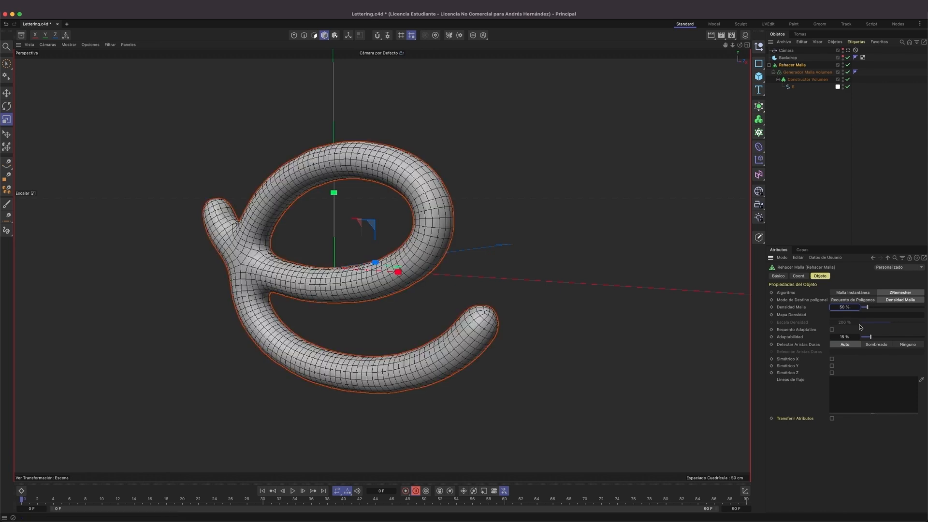
Add a Dilatar y Erosionar SDF filter to the Constructor Volumen and set its Iteraciones to 2.
mouse_move(405, 183)
left_mouse_down("alt")
mouse_move(325, 197)
mouse_move(408, 177)
mouse_move(453, 183)
mouse_move(392, 185)
left_mouse_up("alt")
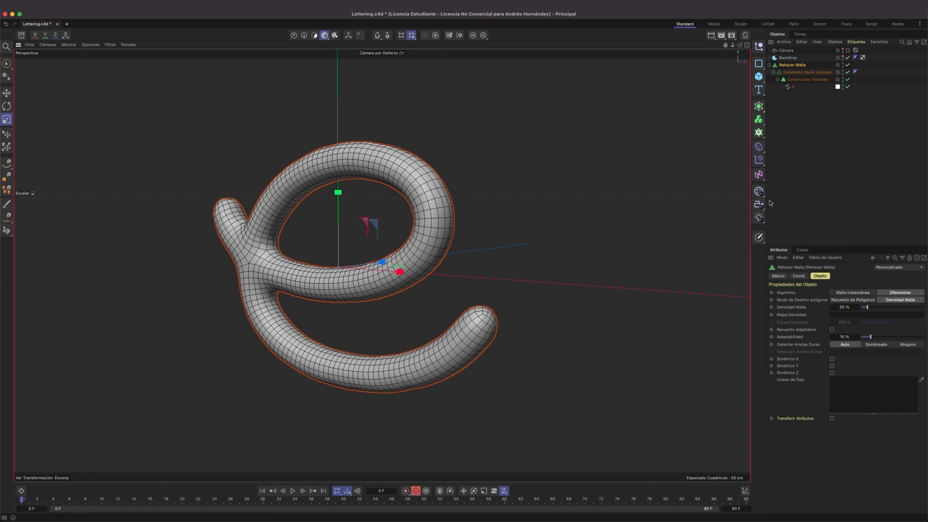
left_click(807, 80)
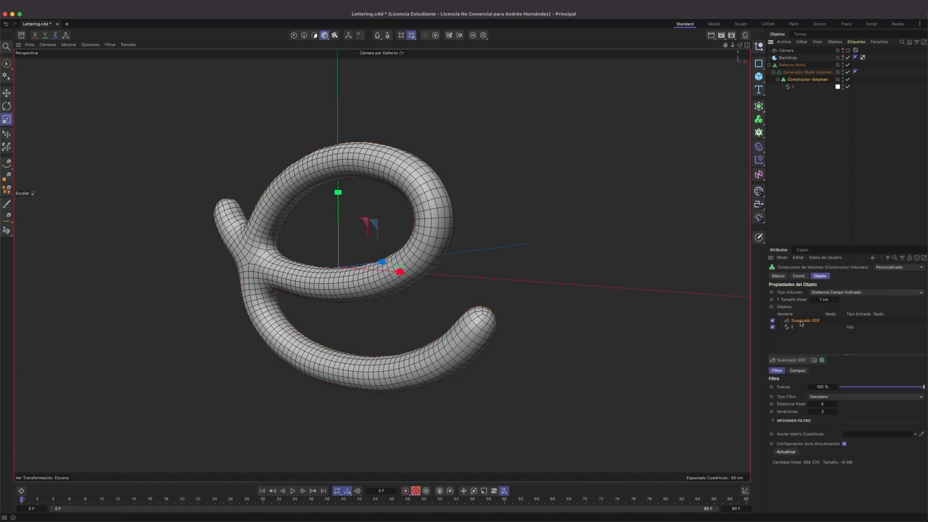
left_click(788, 360)
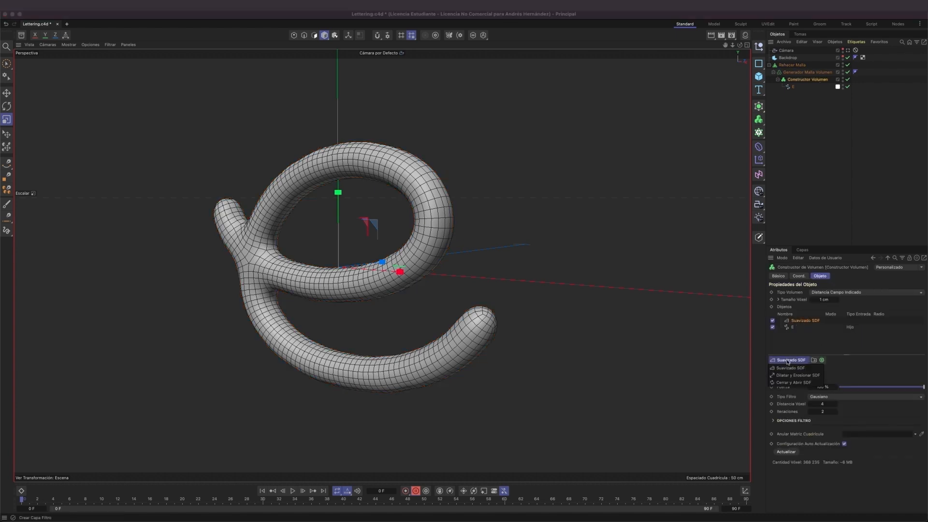
left_click(791, 375)
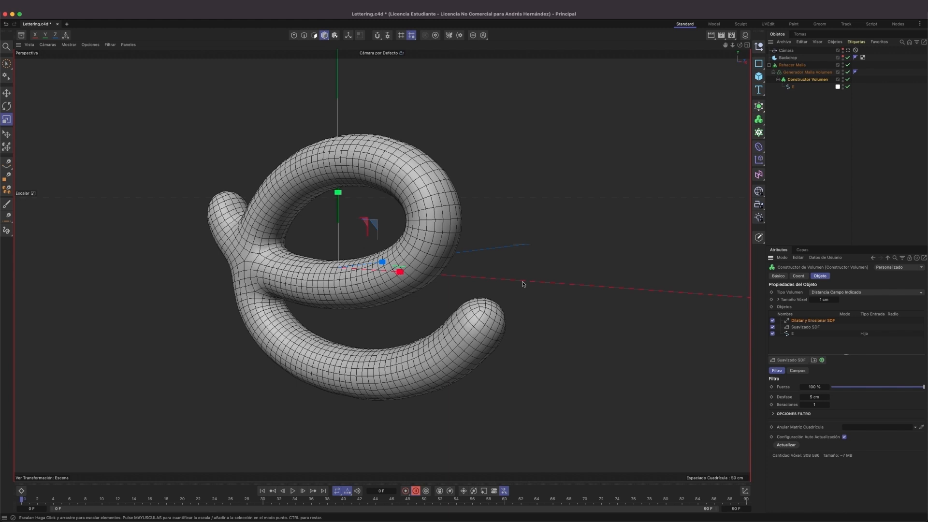
double_click(813, 405)
type("2")
key("Return")
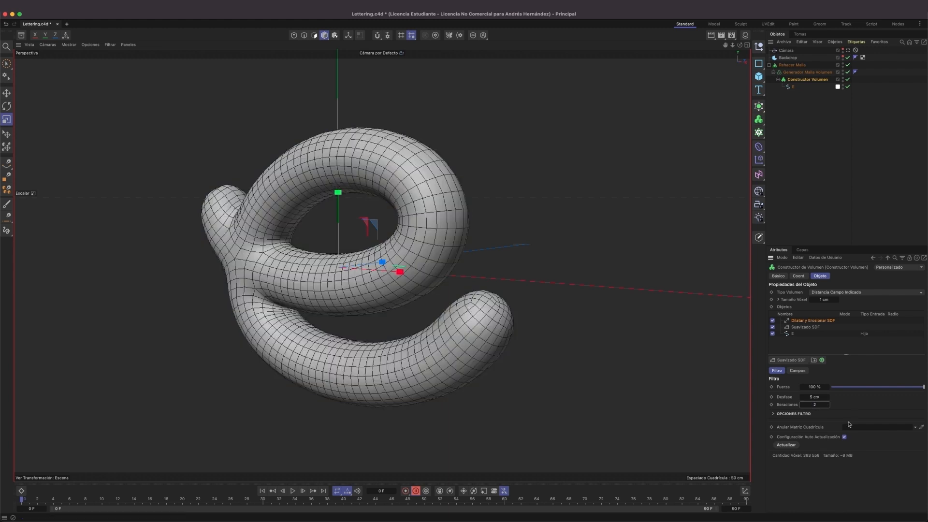
Set the Tamaño Voxel of the Constructor Volumen to 1 cm and inspect the remeshed letter from several angles.
left_click_drag(416, 237, 410, 275)
double_click(823, 299)
type("1")
key("Return")
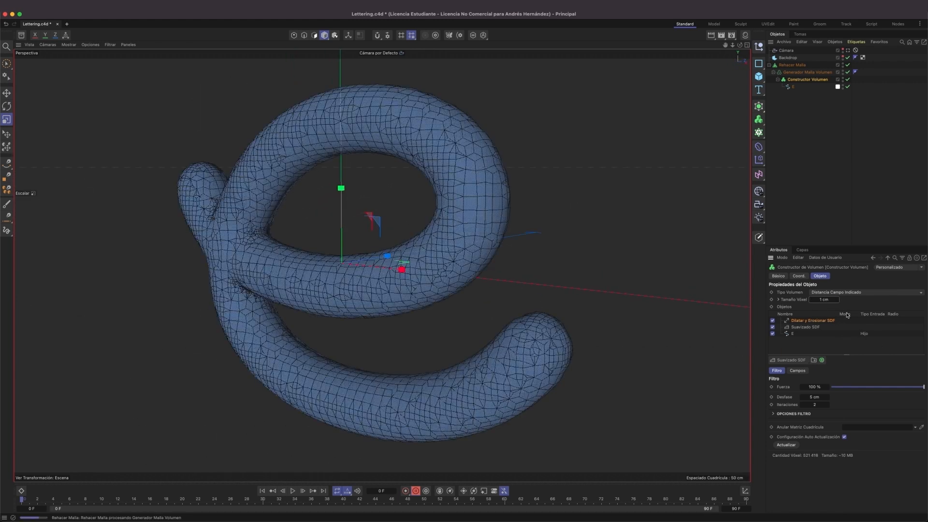
left_click_drag(530, 303, 494, 257, "alt")
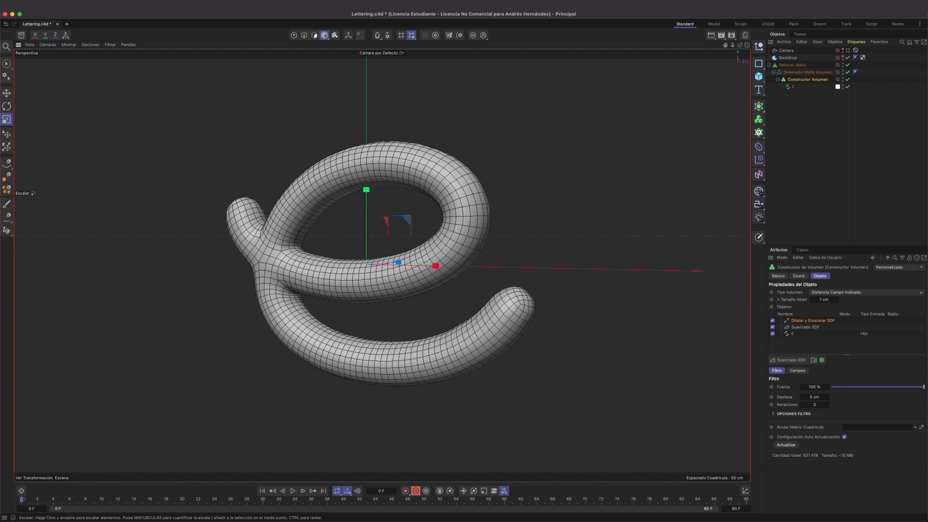
left_click_drag(487, 217, 502, 257, "alt")
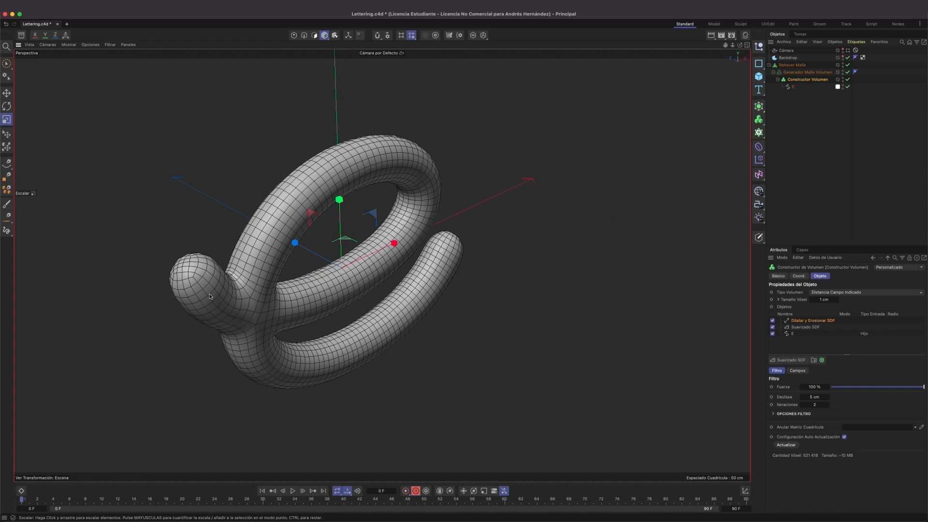
left_click_drag(228, 281, 200, 255, "alt")
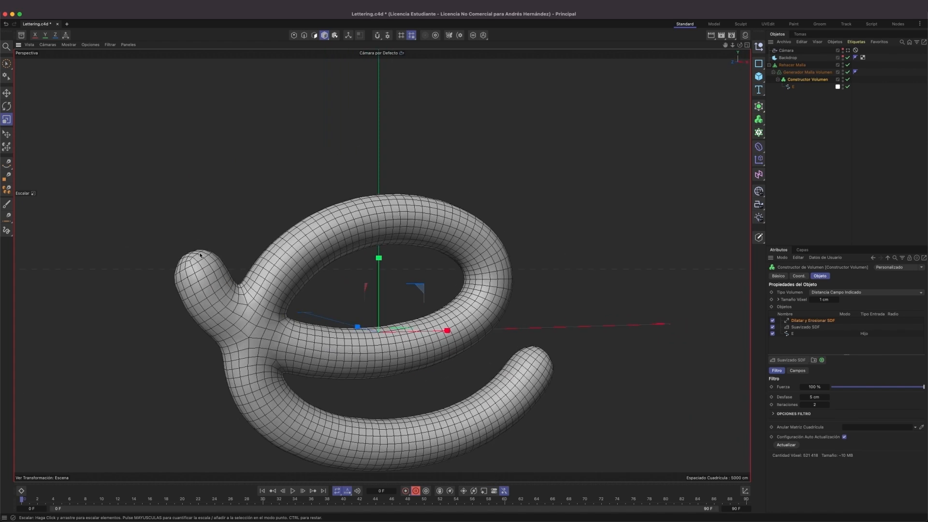
Disable the Rehacer Malla, Generador Malla Volumen and Constructor Volumen objects and select the E spline.
left_click(847, 65)
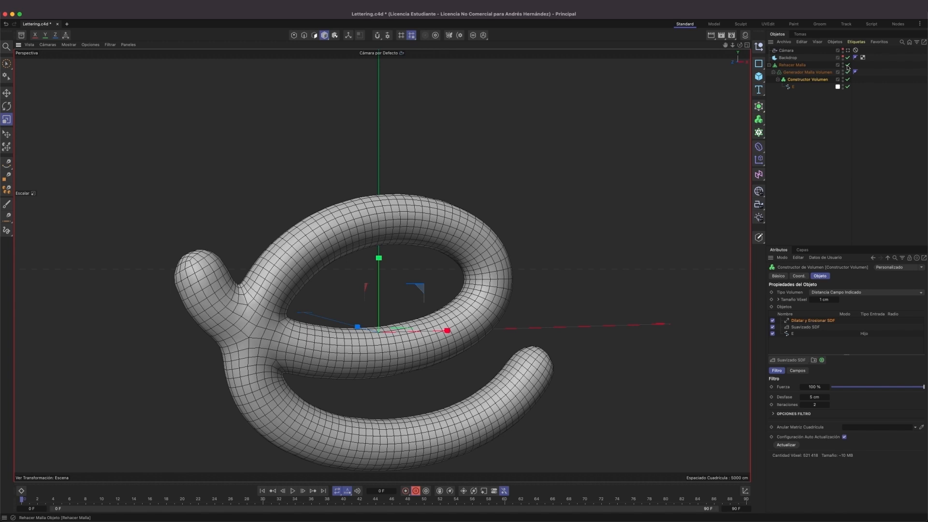
left_click(848, 72)
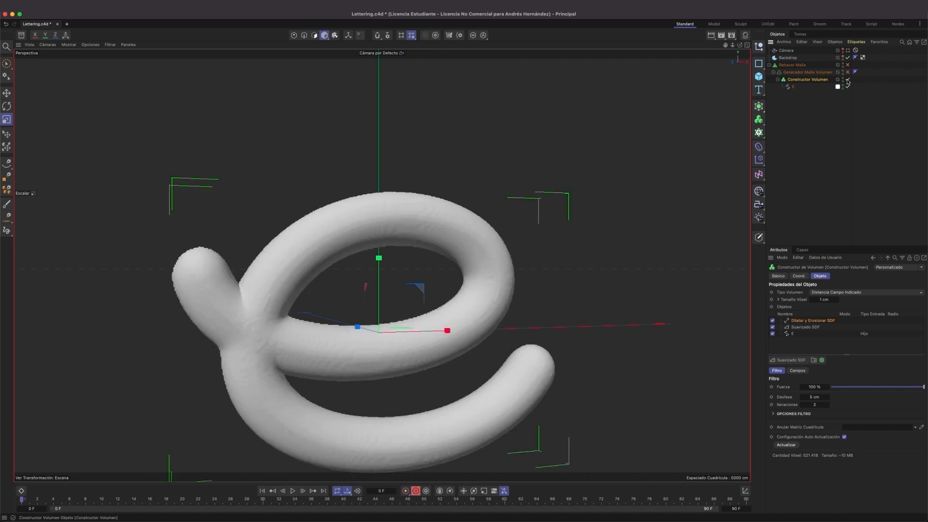
left_click(847, 79)
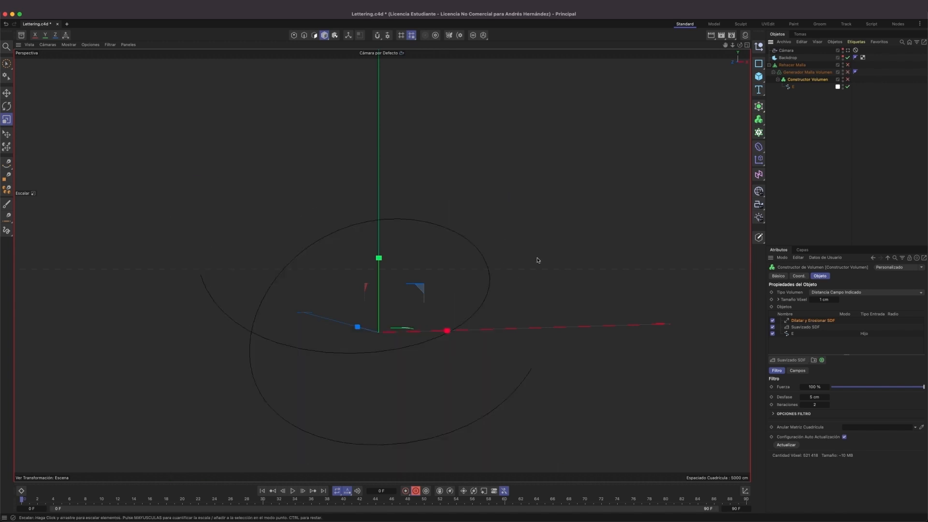
left_click(793, 87)
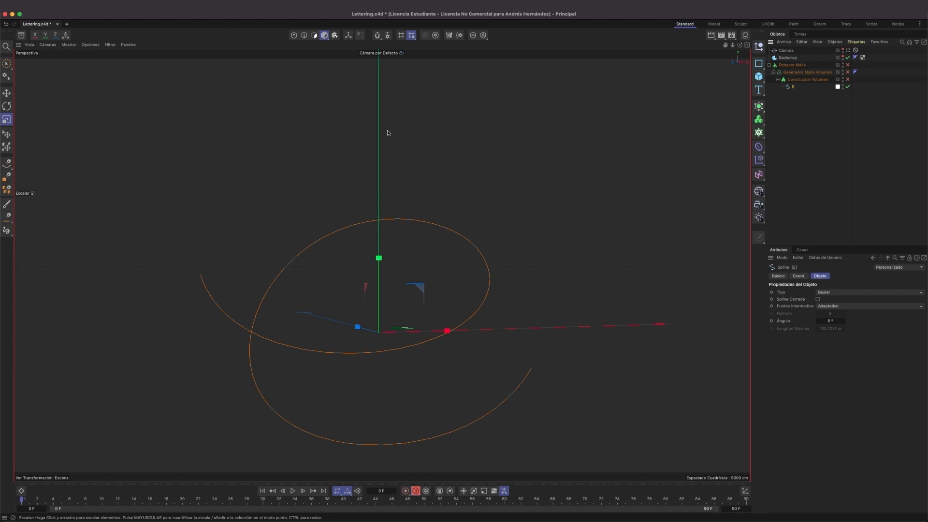
In point mode, move the free starting point of the E spline along the Z axis, away from the loop.
left_click_drag(450, 294, 395, 317, "alt")
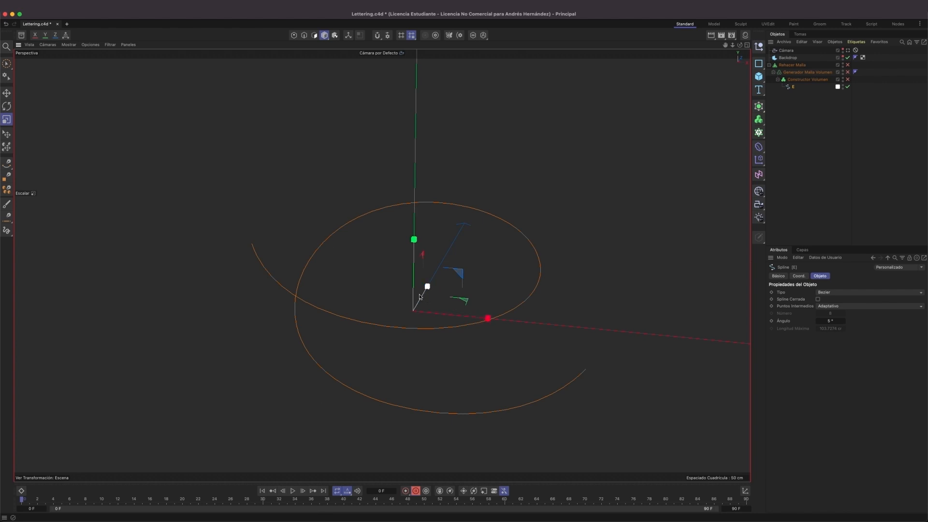
left_click(294, 35)
left_click_drag(295, 272, 311, 271, "alt")
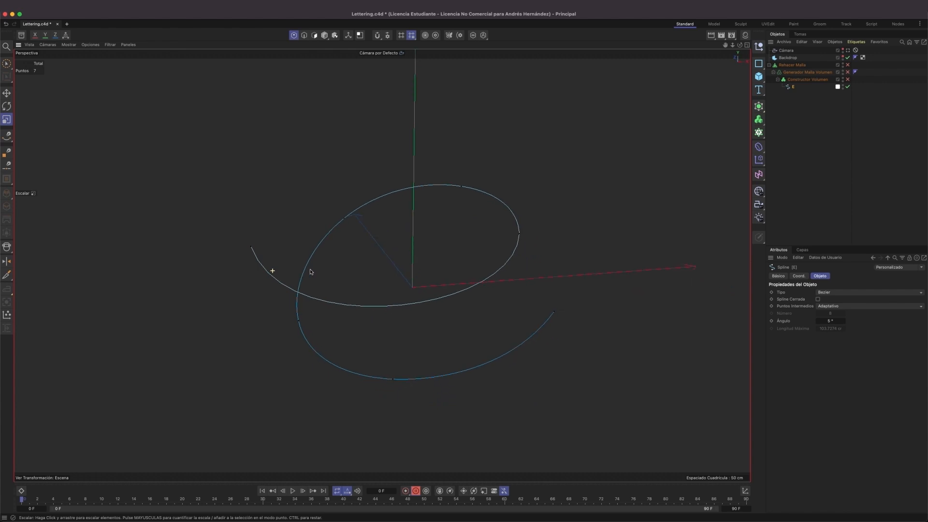
left_click(251, 247)
left_click_drag(251, 249, 311, 289, "alt")
key("e")
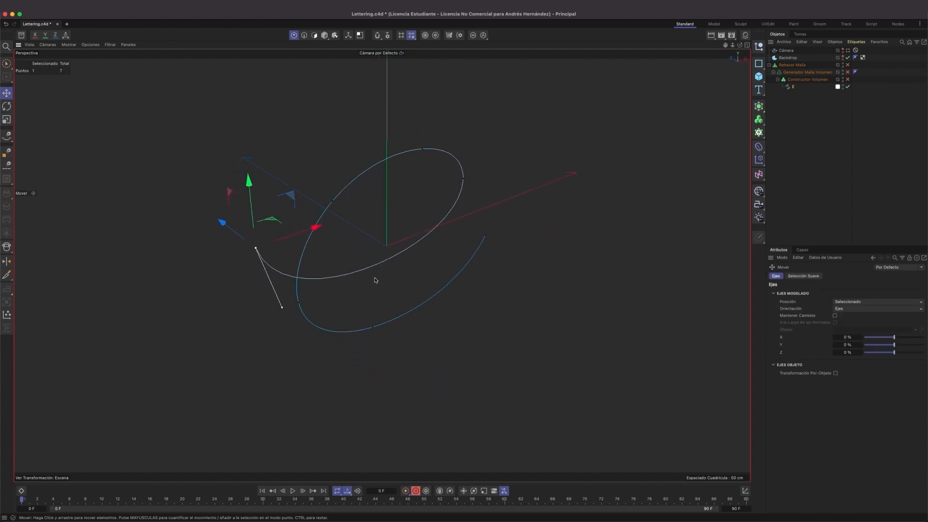
left_click_drag(221, 223, 280, 264)
left_click_drag(368, 256, 428, 249, "alt")
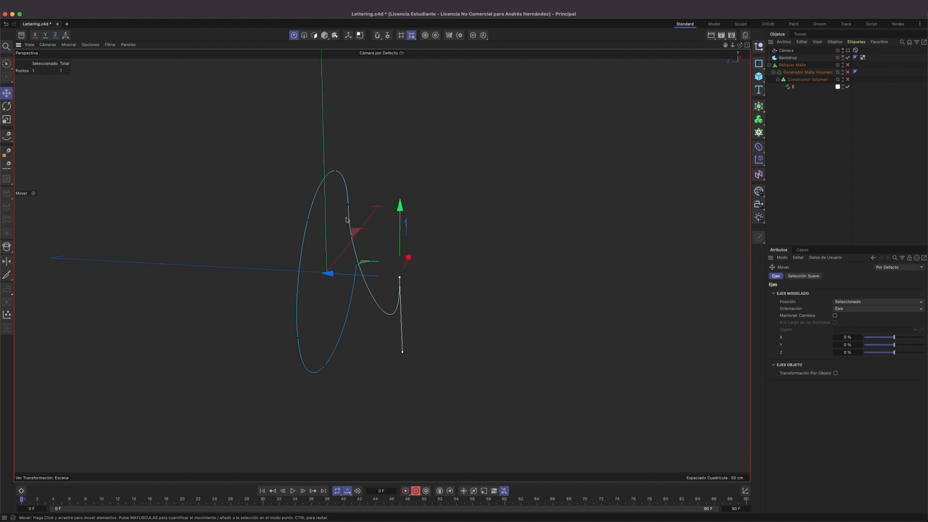
Re-enable the three volume and remesh generators and inspect the letter's stroke separation from several angles.
left_click(846, 66)
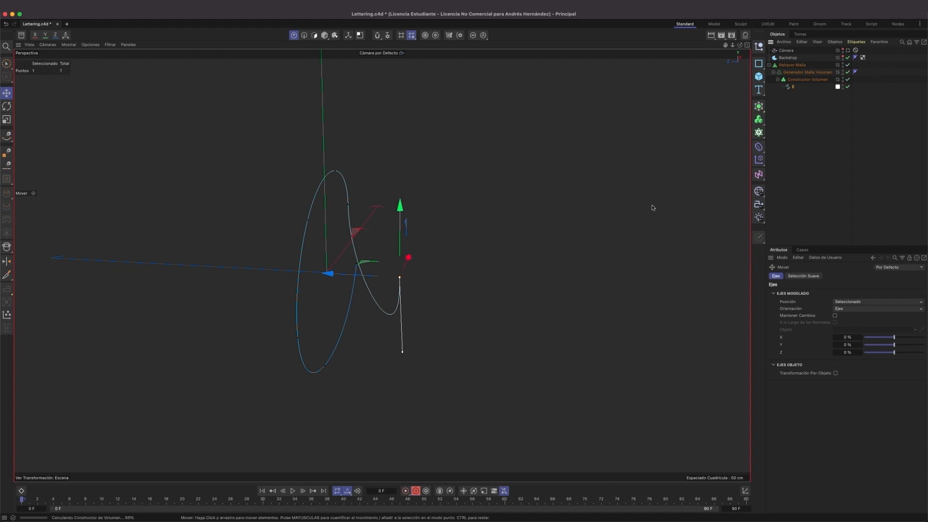
scroll(453, 217, "up", 3)
left_click_drag(453, 217, 282, 237, "alt")
right_click_drag(540, 278, 528, 304, "alt")
middle_click_drag(502, 268, 285, 186, "alt")
left_click_drag(400, 184, 604, 191, "alt")
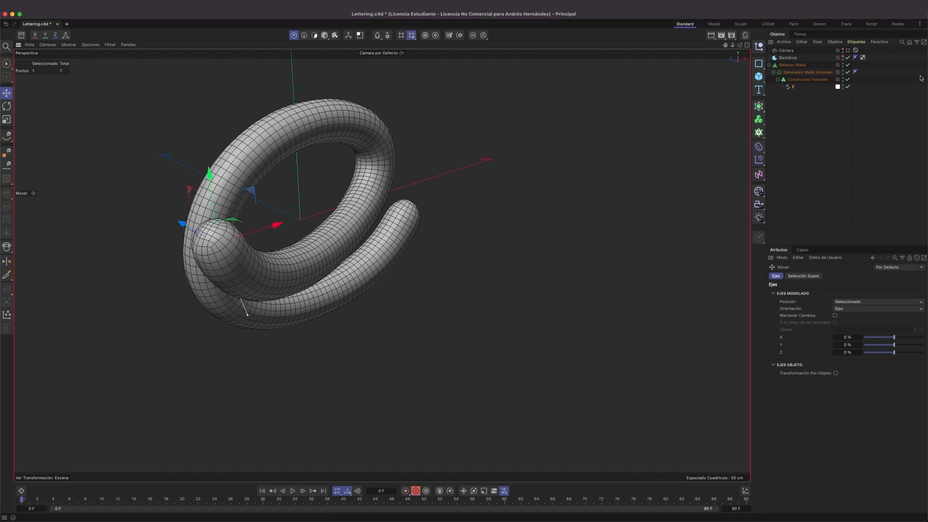
Disable the three generators and adjust the Z depth of the spline's starting point and its neighbouring point on the loop.
left_click_drag(848, 80, 848, 66)
mouse_move(384, 183)
left_mouse_down("alt")
mouse_move(357, 170)
mouse_move(393, 159)
mouse_move(376, 192)
left_mouse_up("alt")
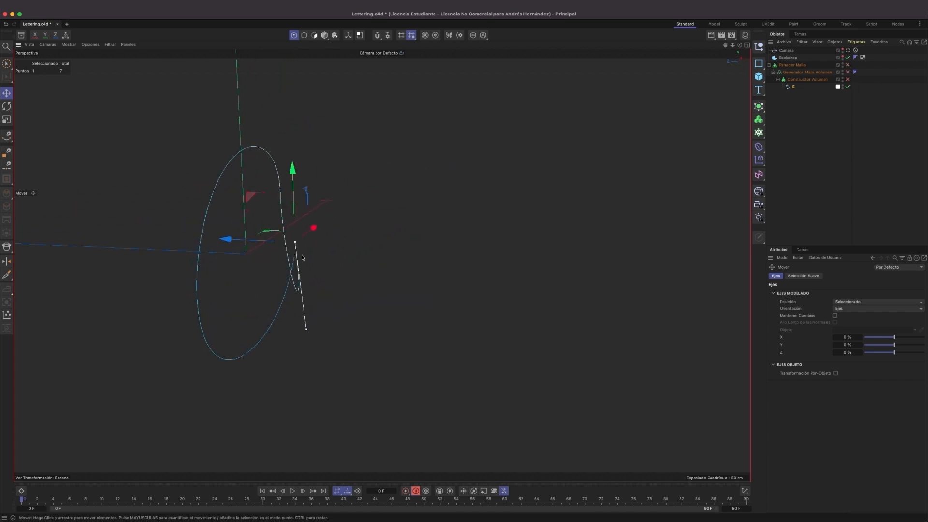
left_click_drag(226, 238, 213, 239)
left_click_drag(301, 193, 335, 185, "alt")
left_click(242, 195)
left_click_drag(168, 198, 179, 201)
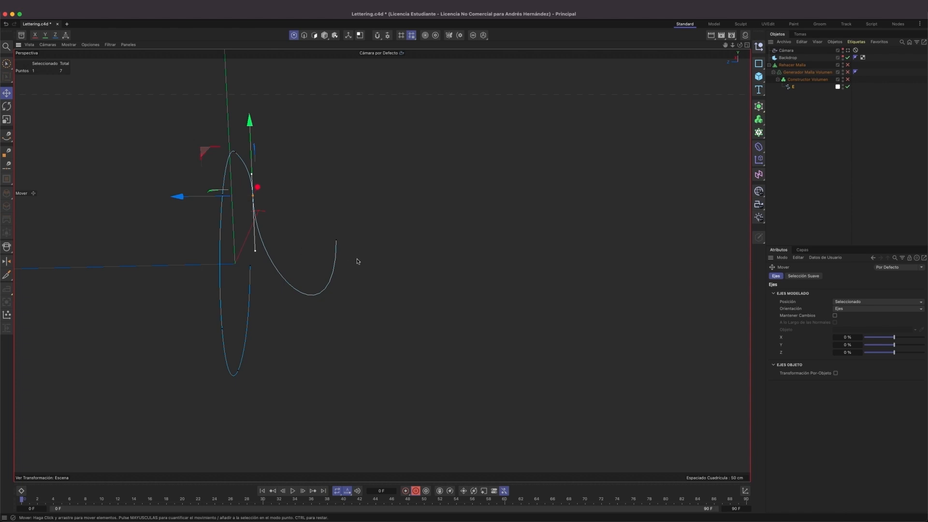
Move the spline's starting point along Z and re-enable the three volume and remesh generators.
left_click(337, 242)
left_click_drag(262, 240, 174, 245)
left_click_drag(464, 194, 467, 212, "alt")
middle_click_drag(549, 215, 314, 203, "alt")
left_click_drag(846, 79, 849, 66)
left_click_drag(419, 235, 298, 226, "alt")
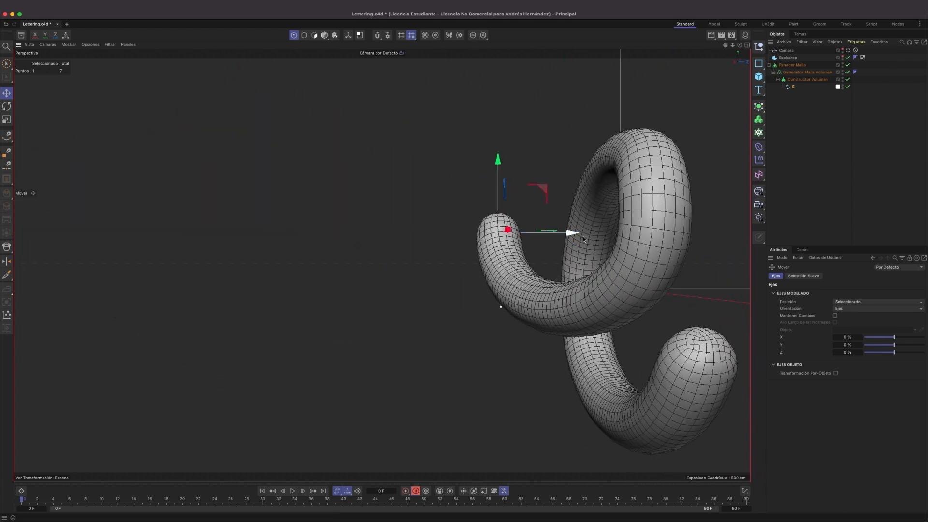
Bring the starting point of the letter back toward the loop along the Z axis.
left_click_drag(583, 238, 360, 222, "alt")
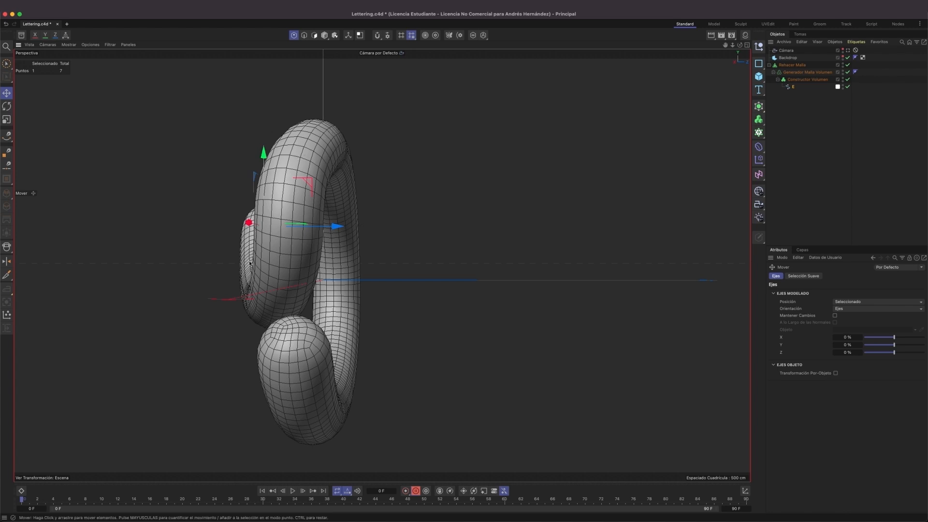
left_click_drag(300, 172, 380, 242, "alt")
middle_click_drag(380, 242, 438, 206, "alt")
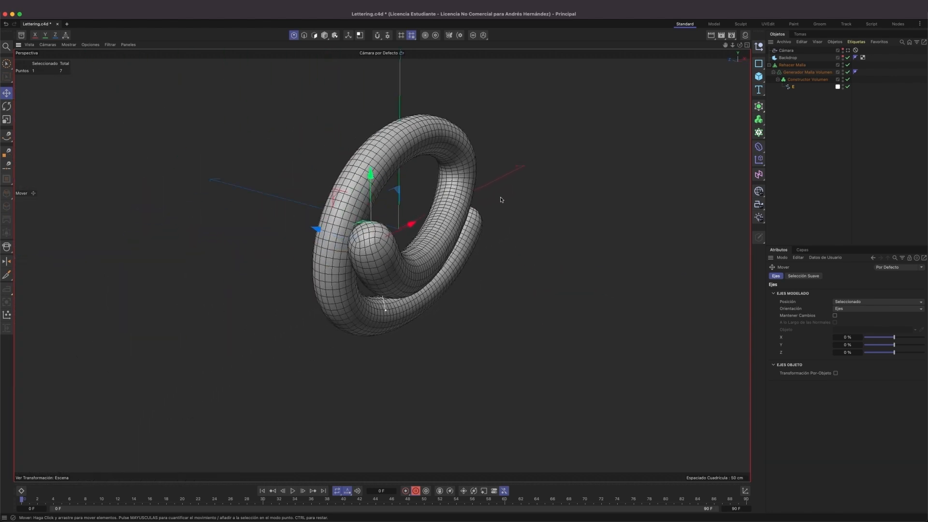
Disable the Backdrop and the three volume and remesh generators, and reselect the E spline.
left_click(847, 79)
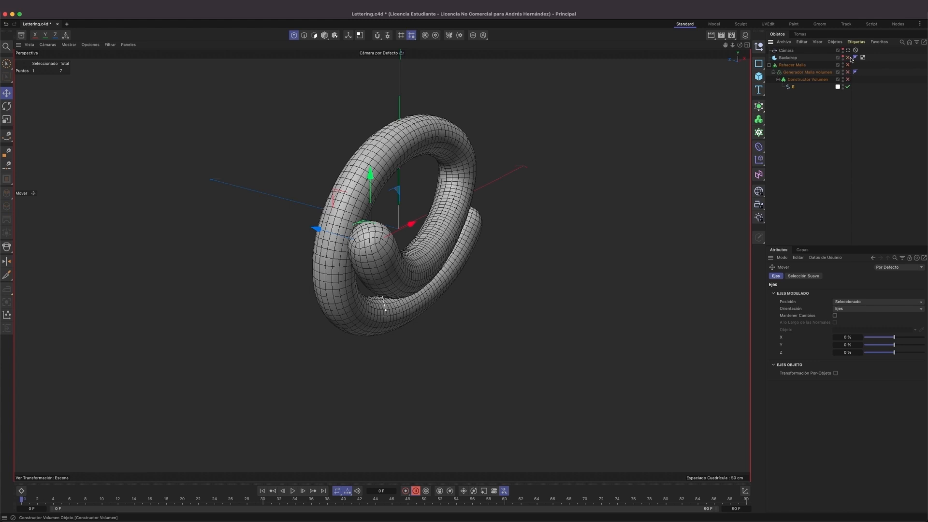
left_click(793, 86)
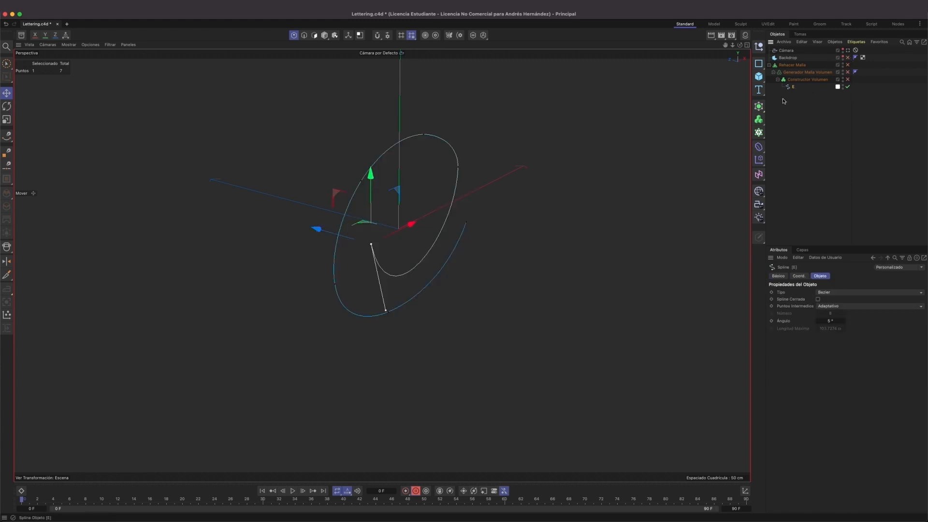
left_click_drag(448, 190, 466, 180, "alt")
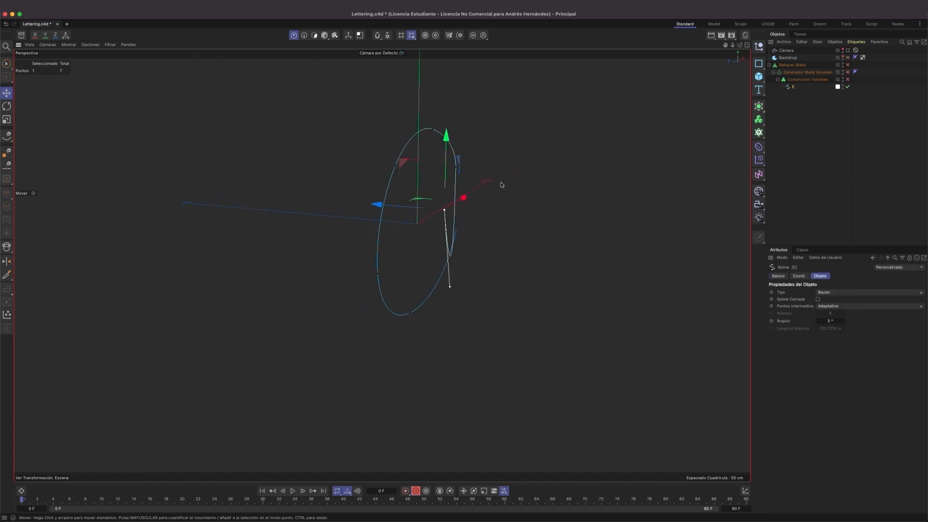
Try to rotate the tangent of the loop point next to the spline's starting point.
key("9")
left_click(455, 168)
left_click_drag(522, 198, 531, 197, "alt")
key("r")
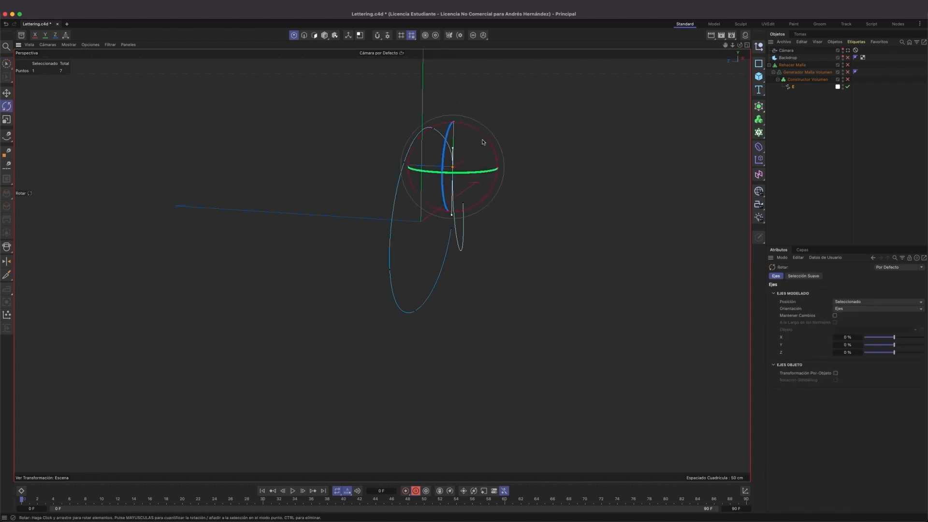
left_click_drag(484, 140, 486, 139)
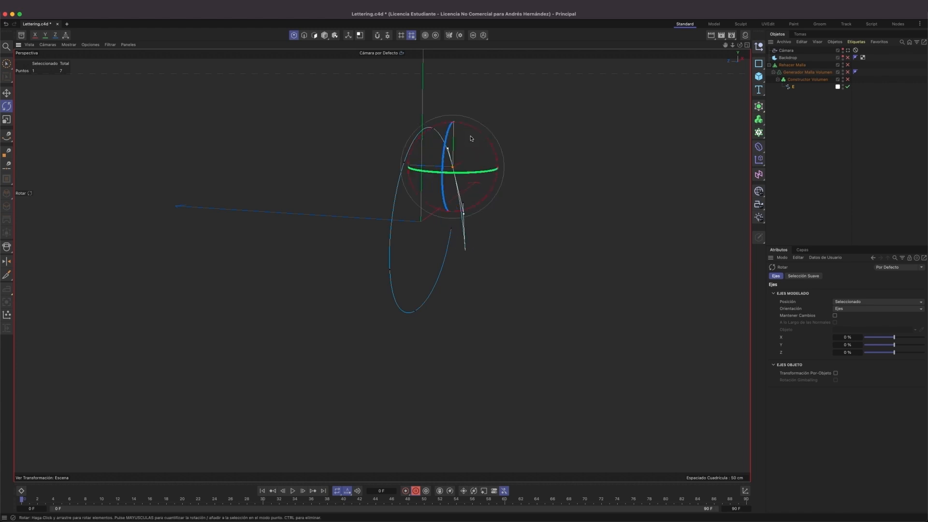
Enable only the Constructor Volumen and inspect the letter's volume from several angles.
left_click(848, 79)
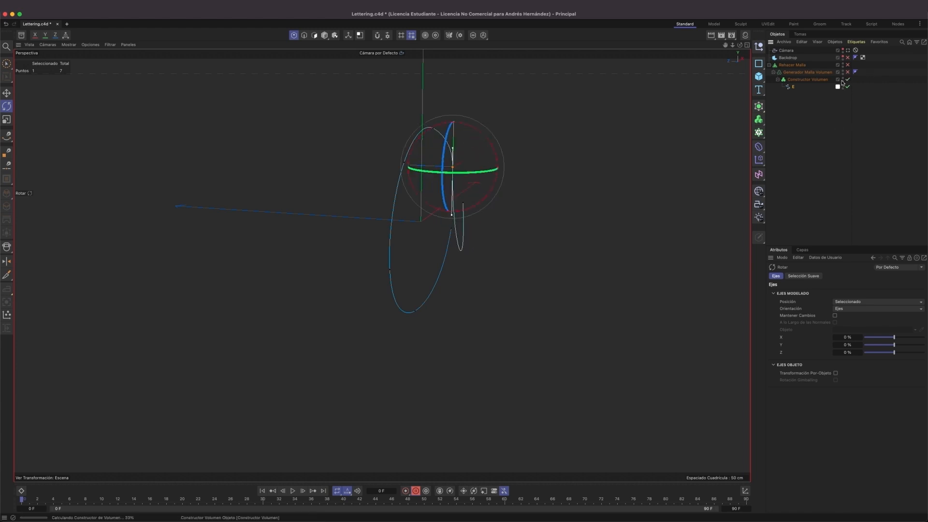
mouse_move(511, 164)
left_mouse_down("alt")
mouse_move(467, 147)
mouse_move(467, 170)
mouse_move(392, 182)
mouse_move(512, 201)
mouse_move(569, 248)
mouse_move(478, 179)
mouse_move(398, 174)
mouse_move(531, 203)
mouse_move(381, 263)
mouse_move(484, 200)
mouse_move(471, 202)
mouse_move(584, 230)
left_mouse_up("alt")
right_click_drag(477, 249, 442, 277, "alt")
left_click_drag(443, 277, 559, 281, "alt")
Select the starting point of the E spline with a rectangular selection and rotate its tangent to tilt the stroke.
key("0")
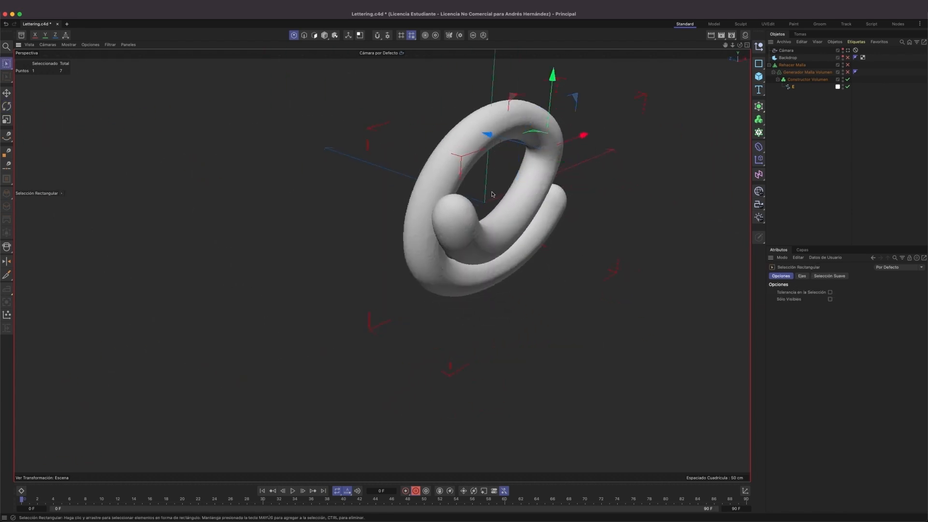
left_click_drag(486, 196, 402, 230)
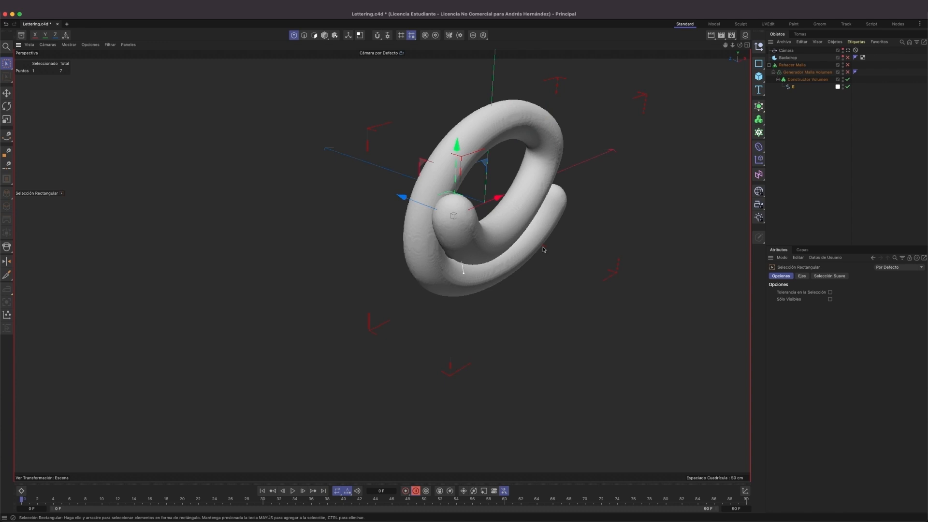
key("r")
left_click_drag(541, 247, 555, 201, "alt")
right_click_drag(555, 201, 557, 234, "alt")
middle_click_drag(557, 234, 379, 230, "alt")
left_click_drag(378, 230, 315, 228, "alt")
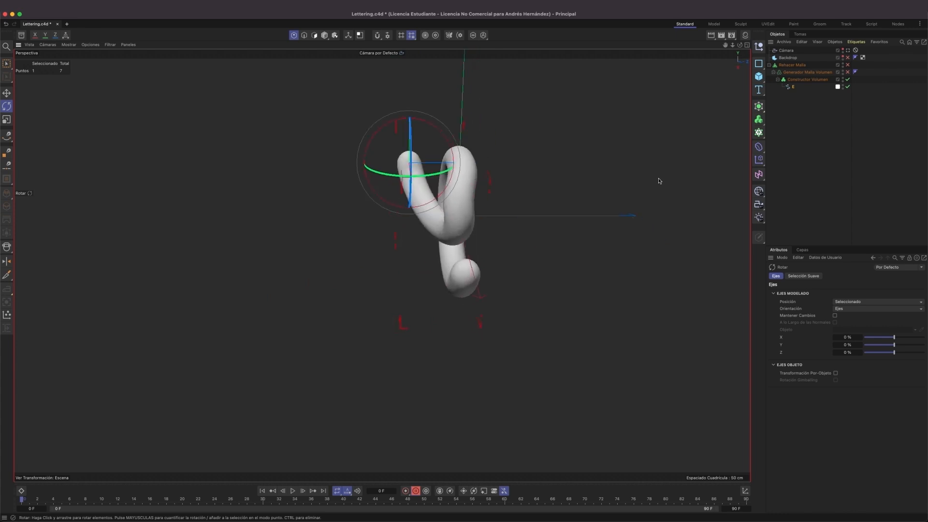
Disable the Constructor Volumen, select the E spline's loop point next to the starting stroke and rotate its tangent to tilt the loop.
left_click(847, 80)
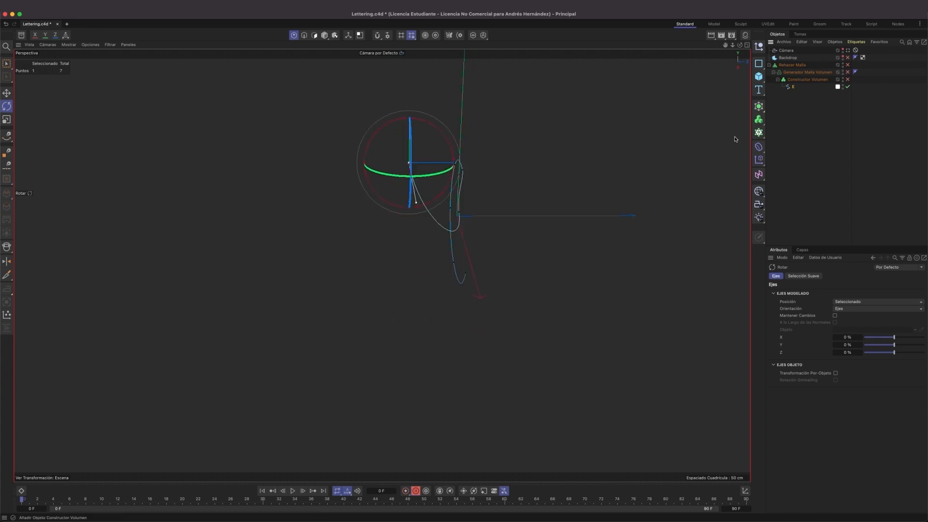
left_click(460, 213)
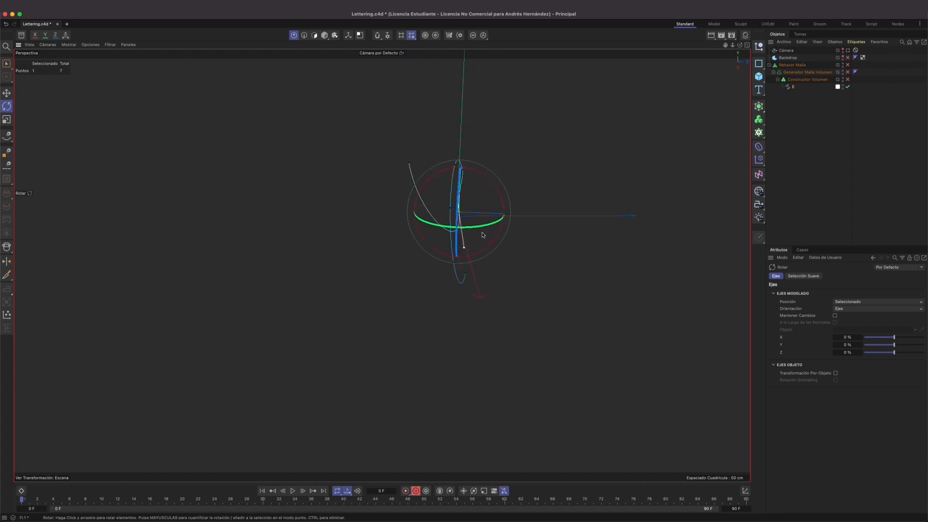
scroll(507, 227, "up", 5)
left_click_drag(454, 237, 454, 241, "alt")
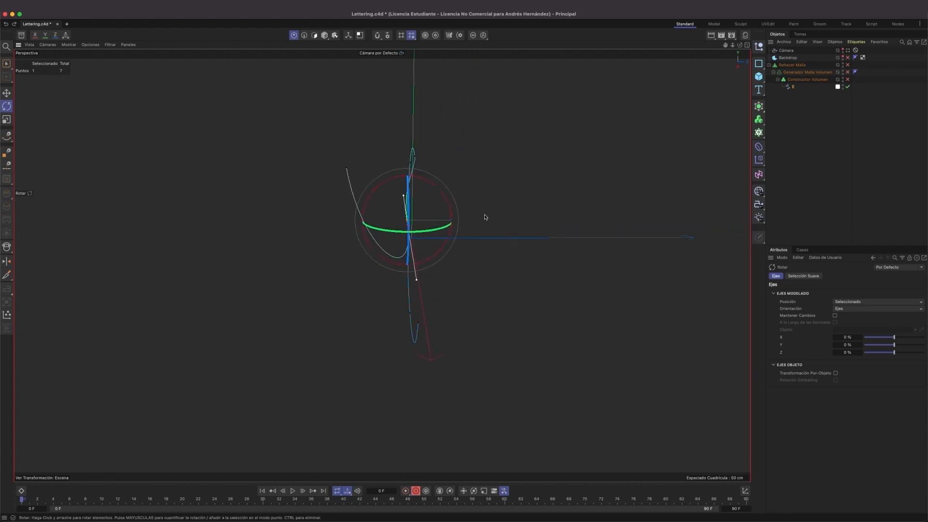
left_click_drag(439, 192, 203, 192)
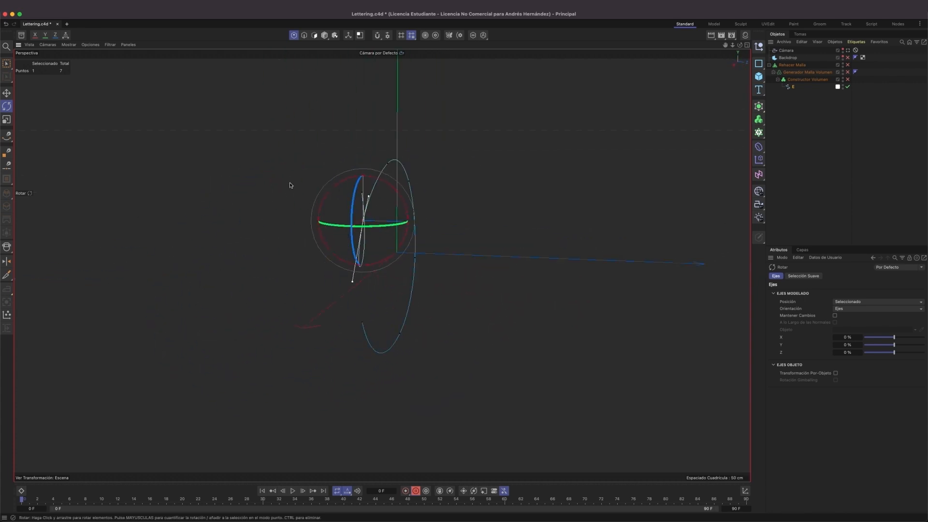
left_click_drag(387, 194, 390, 189, "alt")
left_click_drag(338, 249, 417, 264, "alt")
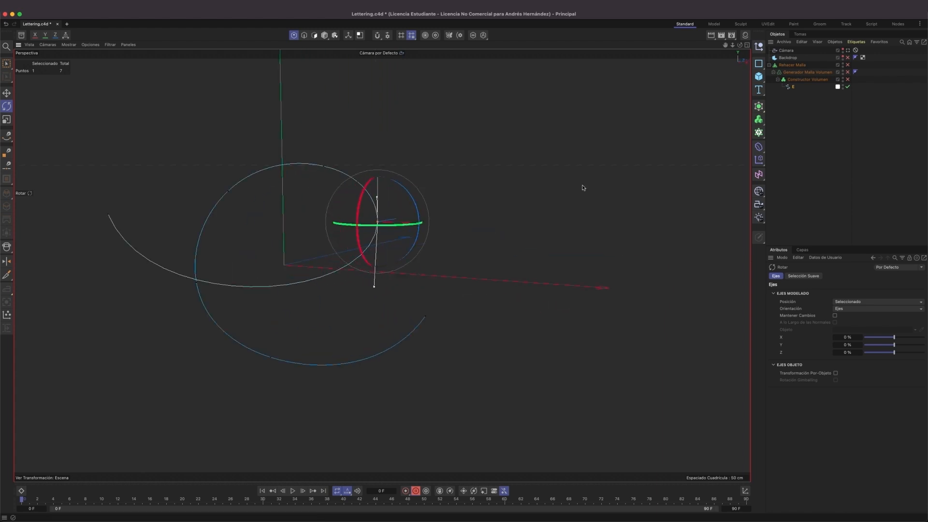
Enable the Constructor Volumen, Generador Malla Volumen and Rehacer Malla, and inspect the remeshed letter from several angles.
left_click(848, 80)
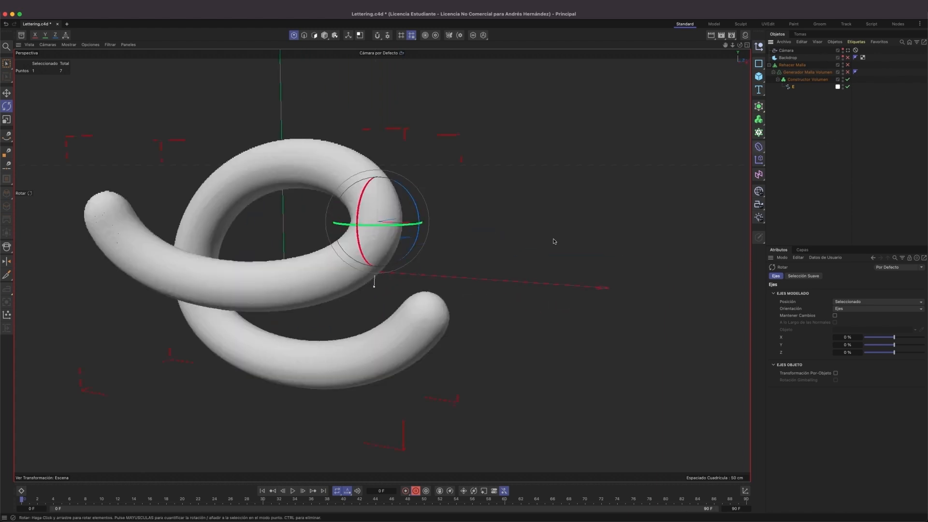
mouse_move(399, 214)
left_mouse_down("alt")
mouse_move(288, 221)
mouse_move(295, 203)
mouse_move(468, 209)
mouse_move(291, 205)
mouse_move(307, 211)
left_mouse_up("alt")
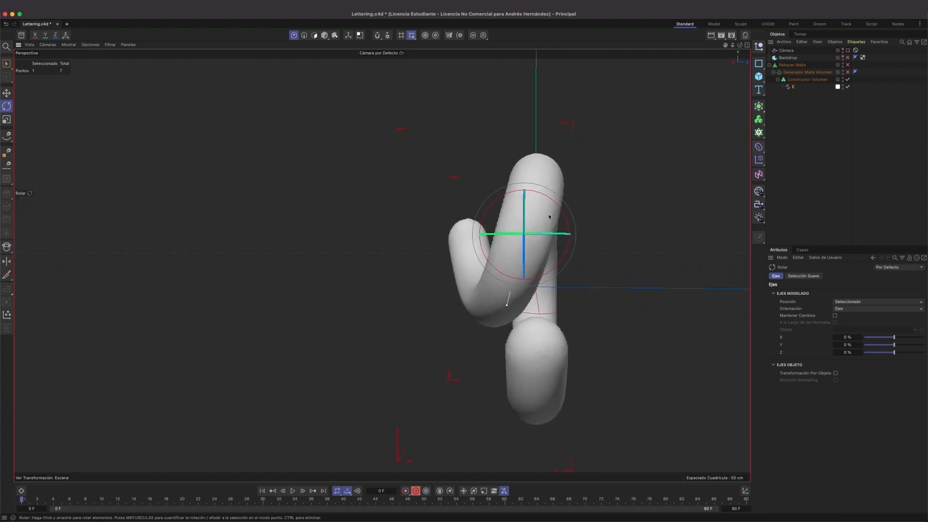
left_click_drag(493, 239, 524, 264, "alt")
left_click(848, 72)
left_click(848, 65)
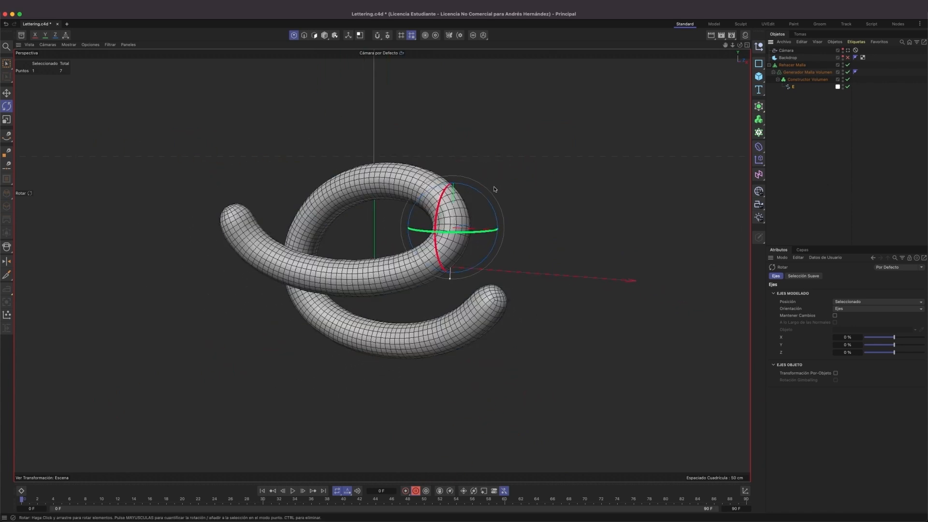
mouse_move(451, 225)
left_mouse_down("alt")
mouse_move(331, 226)
mouse_move(375, 180)
mouse_move(435, 227)
mouse_move(455, 227)
left_mouse_up("alt")
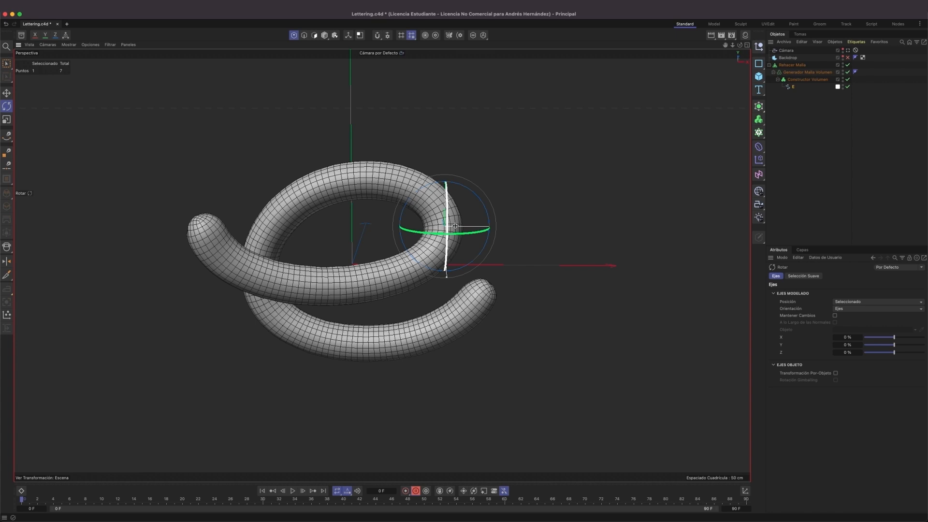
Set the E spline's intermediate points to Uniforme with a number of 16.
left_click(792, 87)
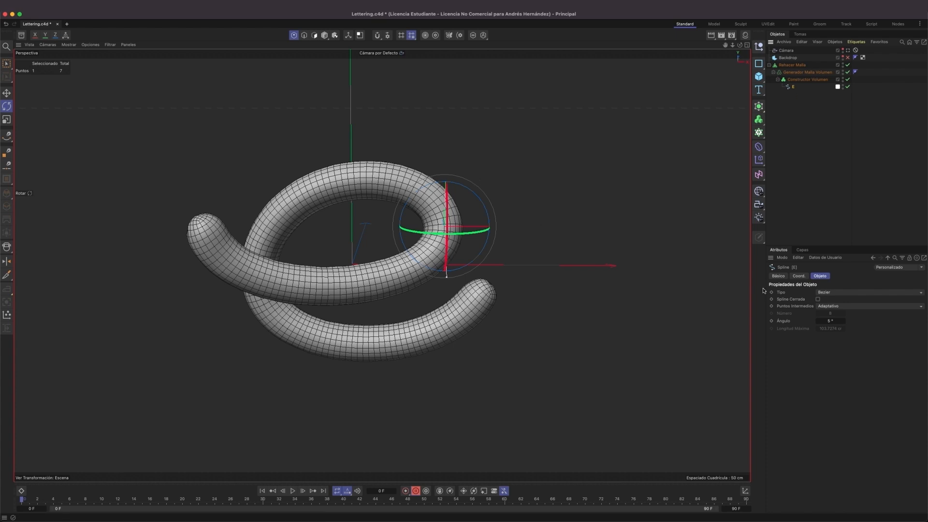
left_click(828, 308)
left_click(830, 331)
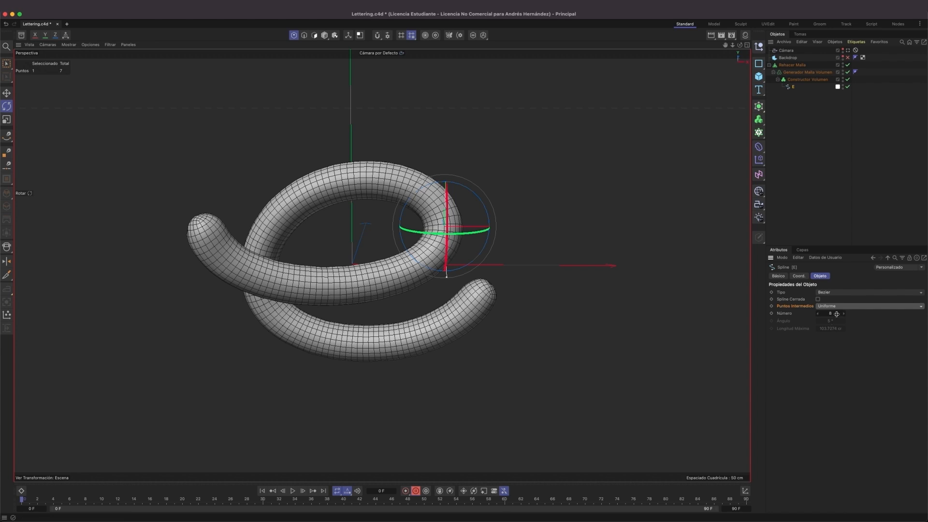
left_click(837, 315)
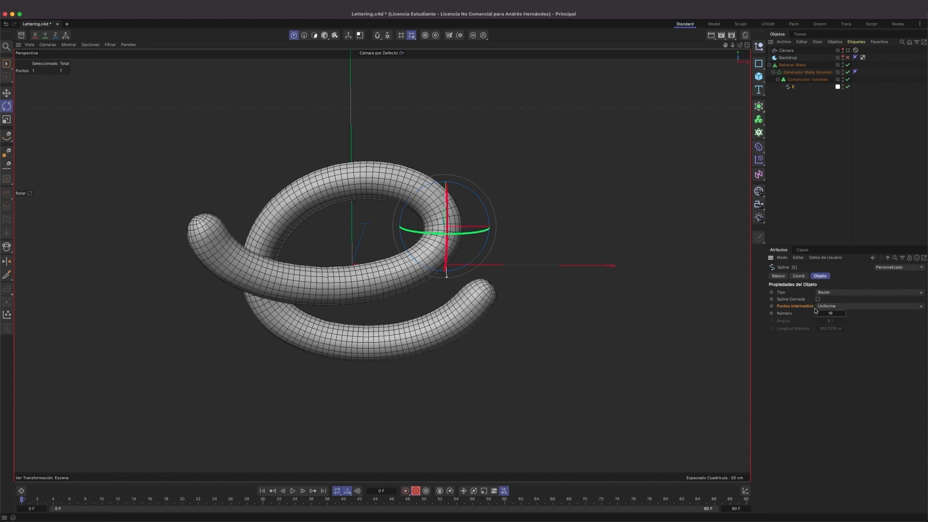
left_click_drag(432, 231, 412, 223, "alt")
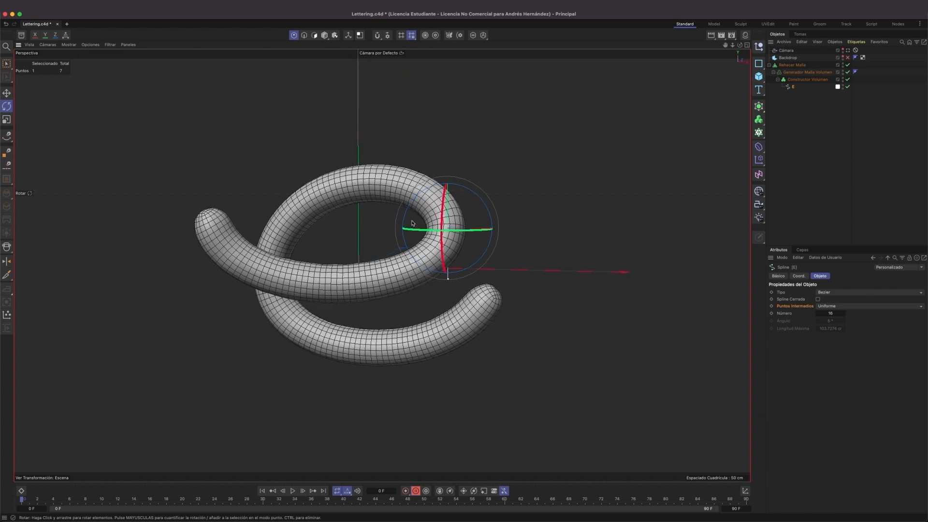
Add a MoSpline object and put it inside the Constructor Volumen in place of the E spline, moving E out of the hierarchy.
left_click(762, 134)
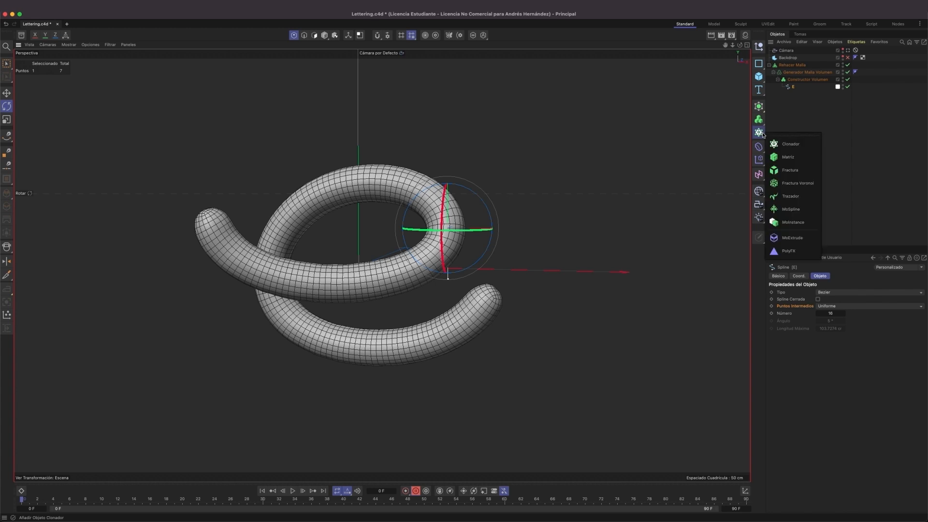
left_click(791, 209)
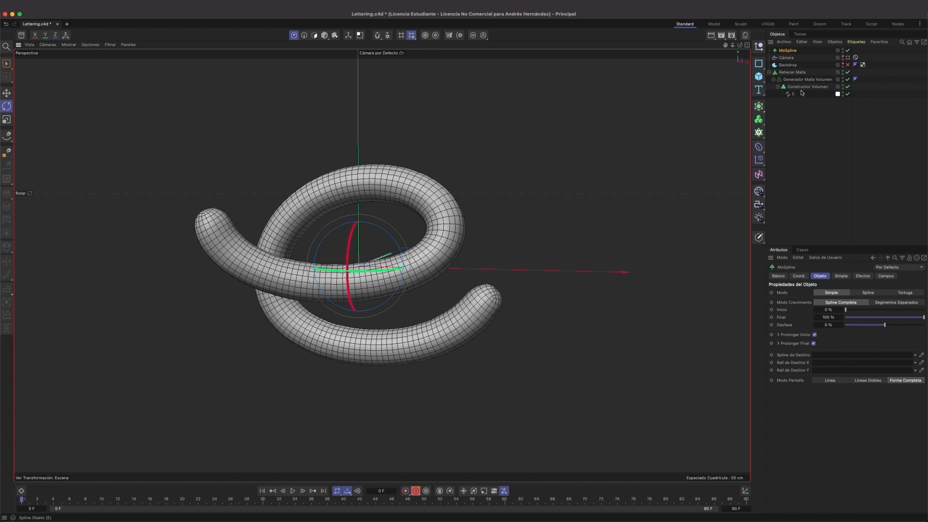
left_click_drag(791, 95, 795, 107)
left_click(790, 51)
left_click_drag(791, 51, 807, 88)
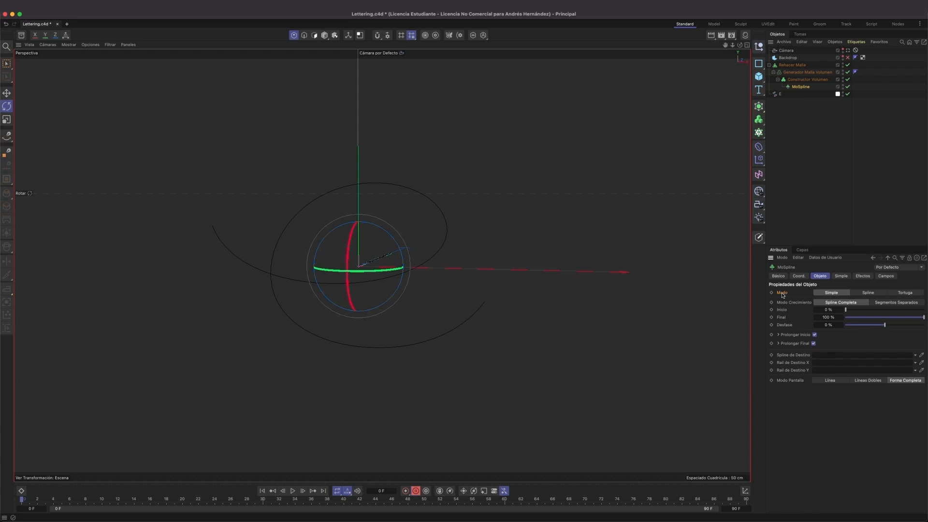
Set the MoSpline's mode to Spline and assign the E spline as its source spline.
left_click(872, 292)
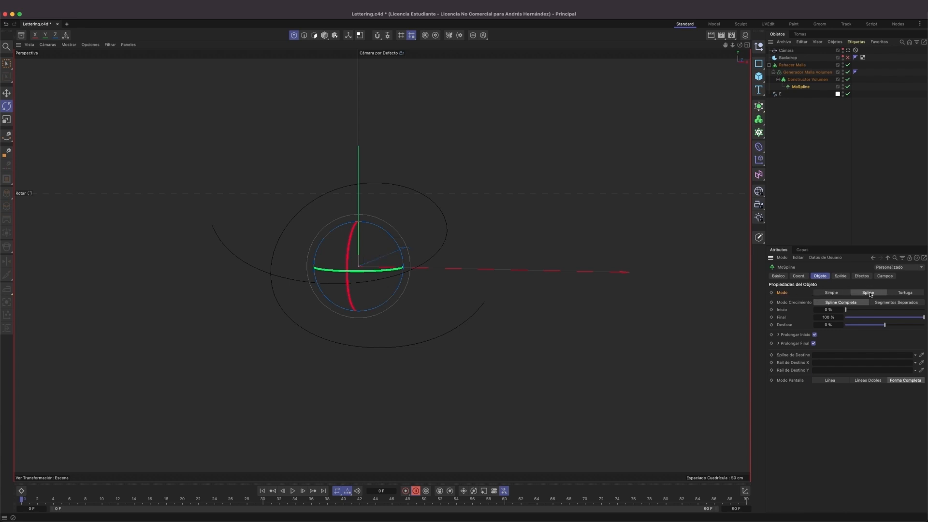
left_click(841, 276)
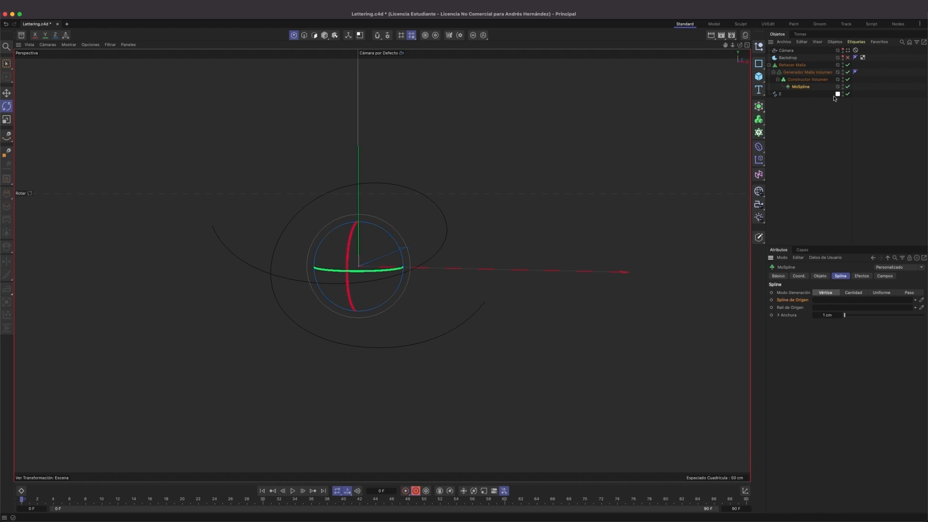
left_click_drag(831, 95, 838, 302)
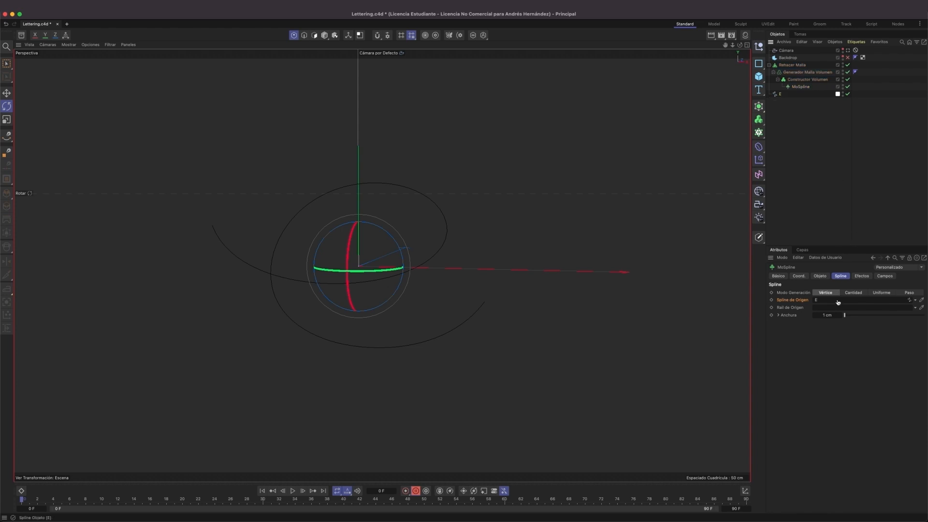
Set the MoSpline's width (Anchura) to 26 cm so the letter regains its thickness.
mouse_move(446, 243)
left_mouse_down("alt")
mouse_move(399, 259)
mouse_move(288, 241)
mouse_move(420, 255)
left_mouse_up("alt")
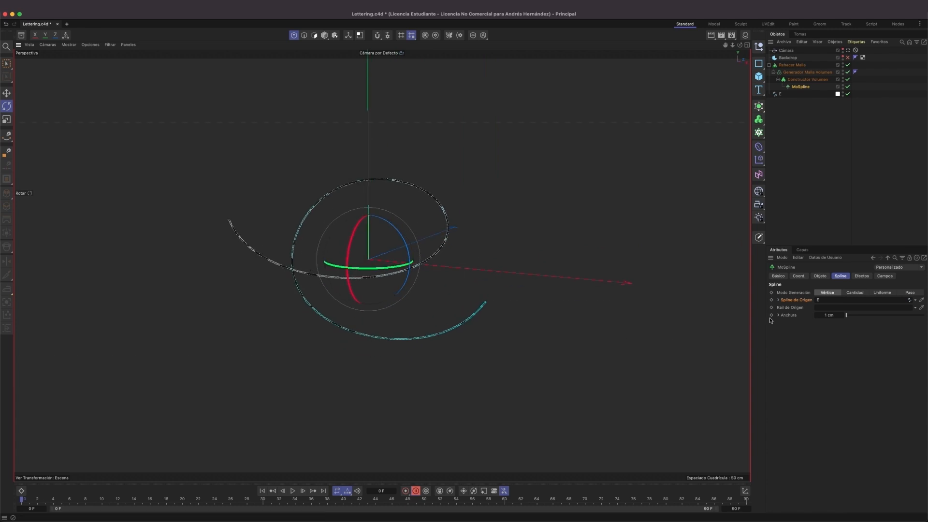
left_click_drag(826, 320, 846, 320)
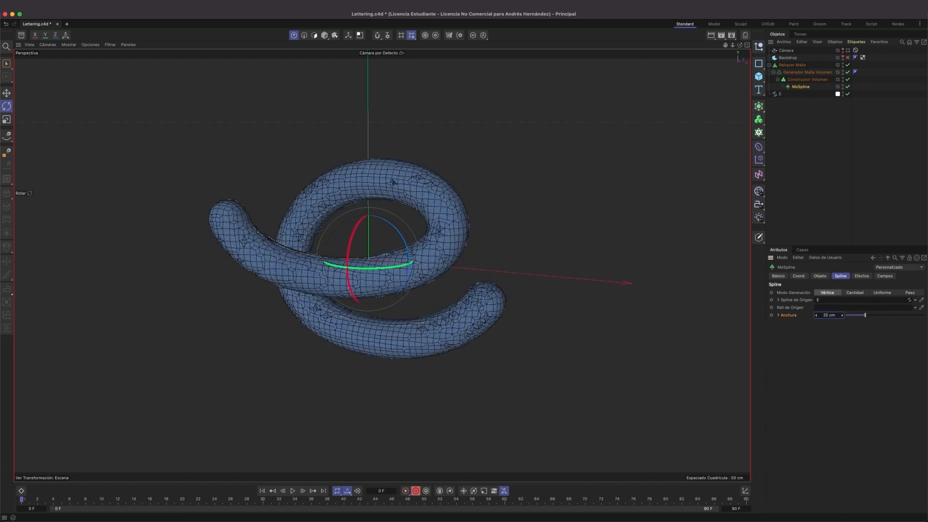
left_click_drag(459, 238, 451, 221, "alt")
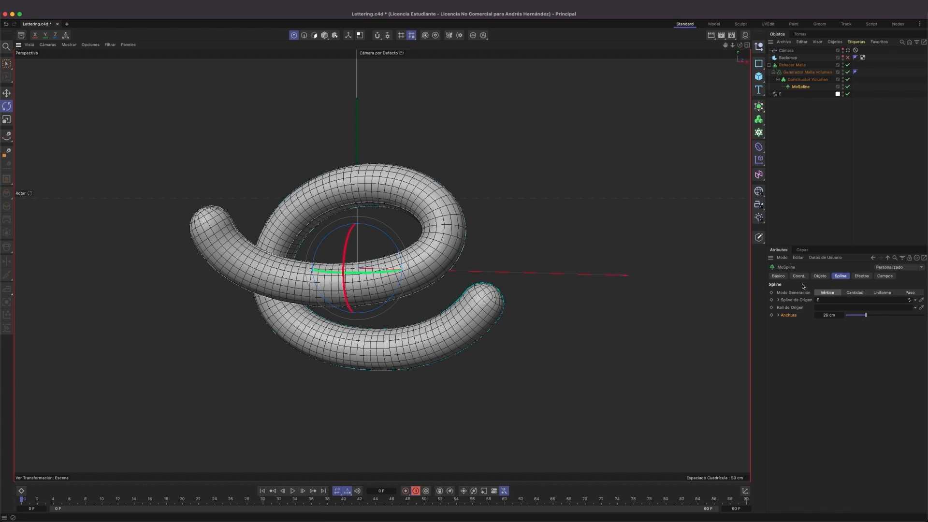
Reduce the MoSpline's Final growth percentage to shorten the letter's stroke from its end.
left_click(819, 275)
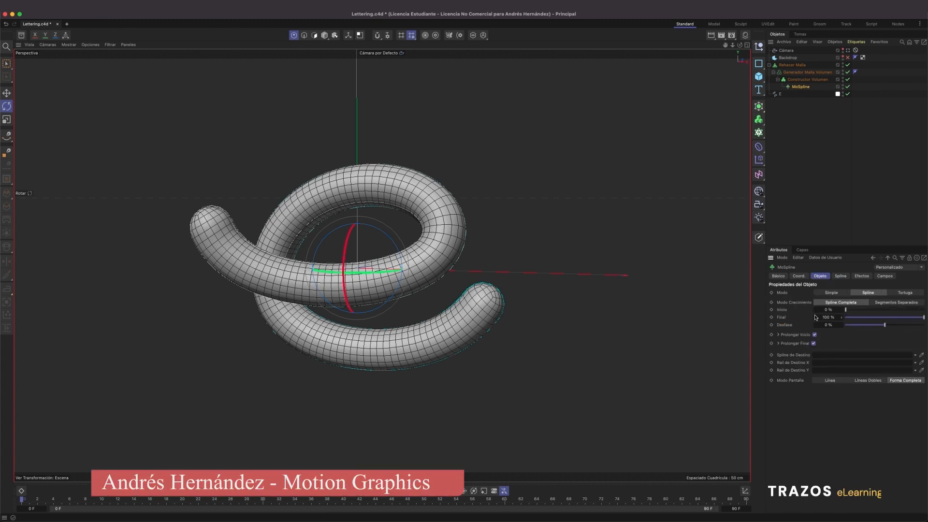
left_click(782, 309)
left_click(781, 317, "shift")
left_click_drag(923, 318, 888, 319)
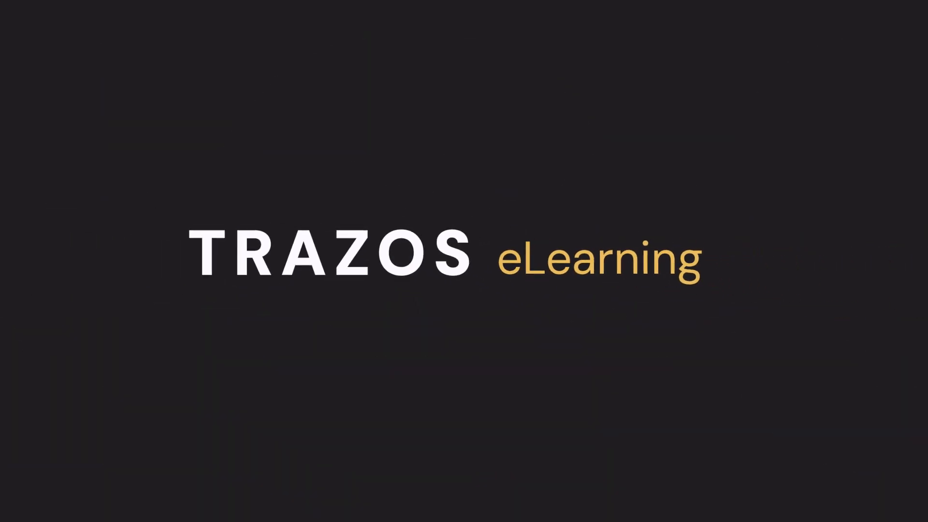